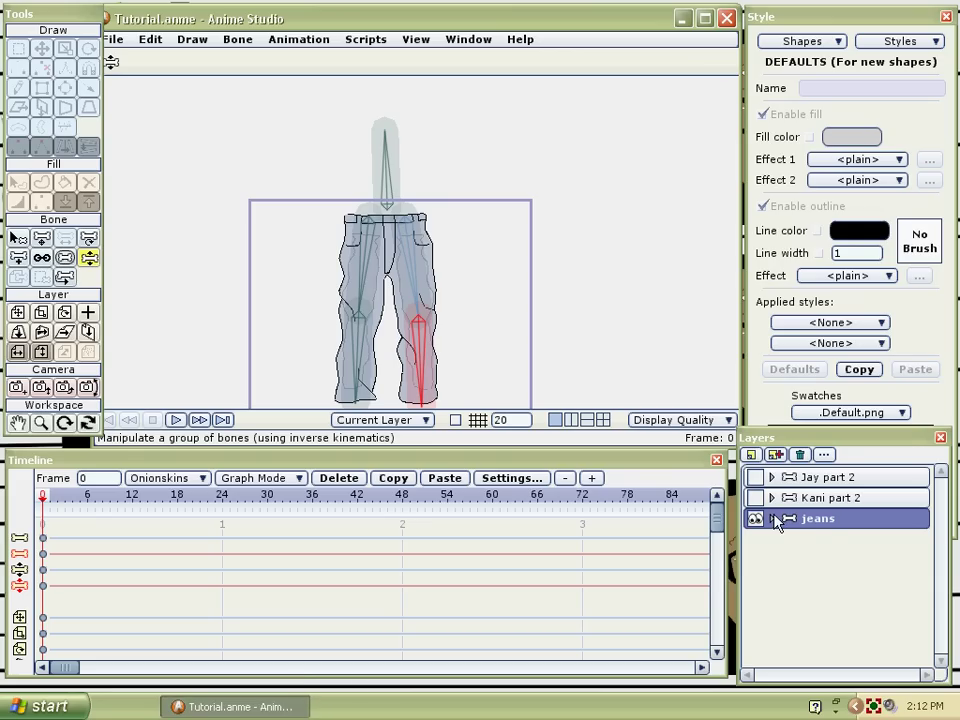
Expand the jeans bone layer, select its jeans vector layer and delete that layer's keyframes at frame 24.
{"action": "left_click", "coordinate": [774, 518]}
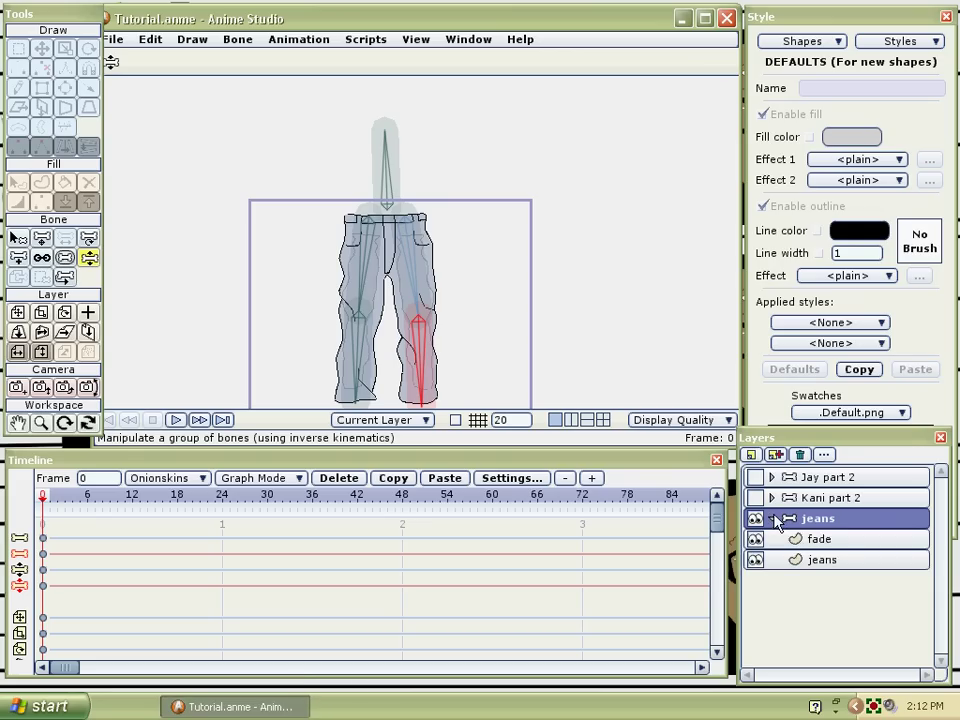
{"action": "left_click", "coordinate": [814, 562]}
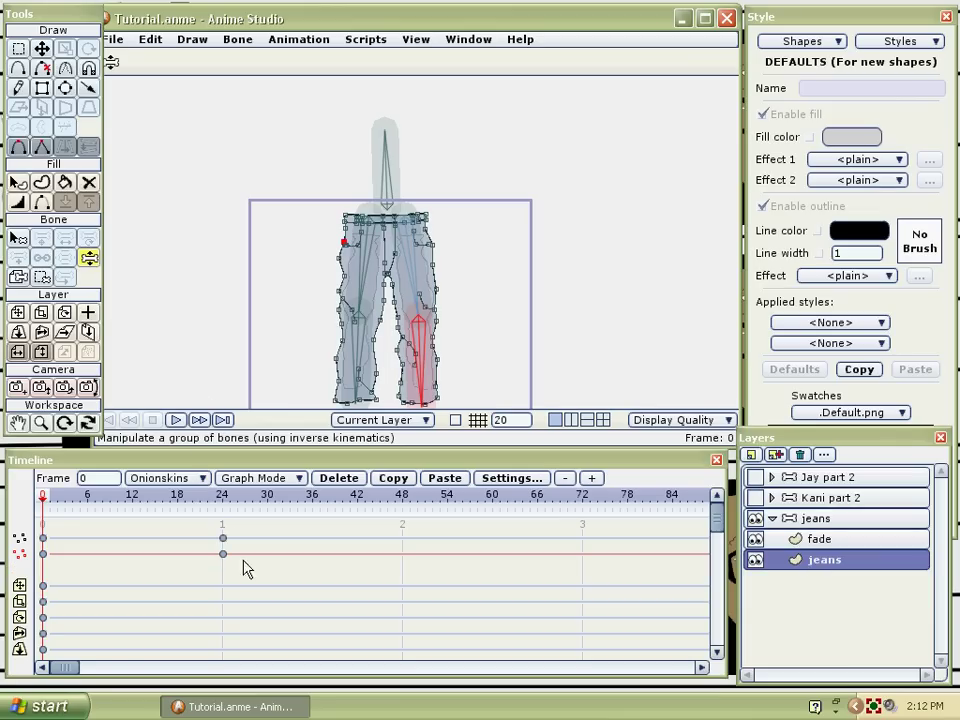
{"action": "left_click_drag", "start_coordinate": [246, 568], "coordinate": [196, 443]}
{"action": "left_click", "coordinate": [339, 478]}
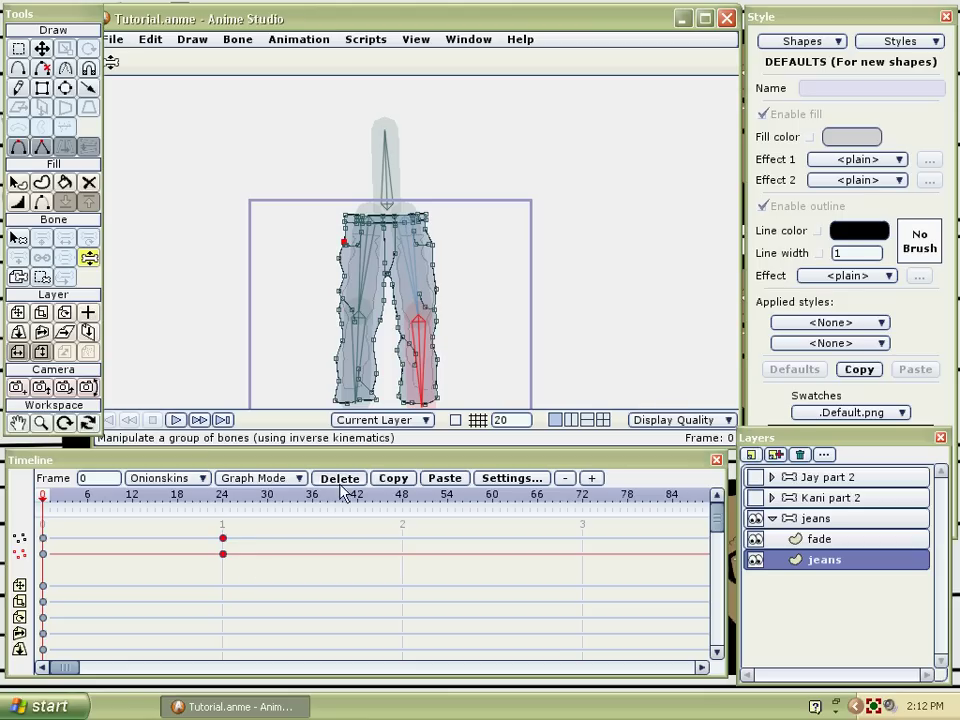
Examine the jeans' outline points and leg bones up close, from the waistband to the hems.
{"action": "left_click", "coordinate": [15, 421]}
{"action": "left_click_drag", "start_coordinate": [269, 329], "coordinate": [276, 360]}
{"action": "scroll", "coordinate": [278, 358], "scroll_direction": "up", "scroll_amount": 5}
{"action": "left_click_drag", "start_coordinate": [387, 341], "coordinate": [396, 221]}
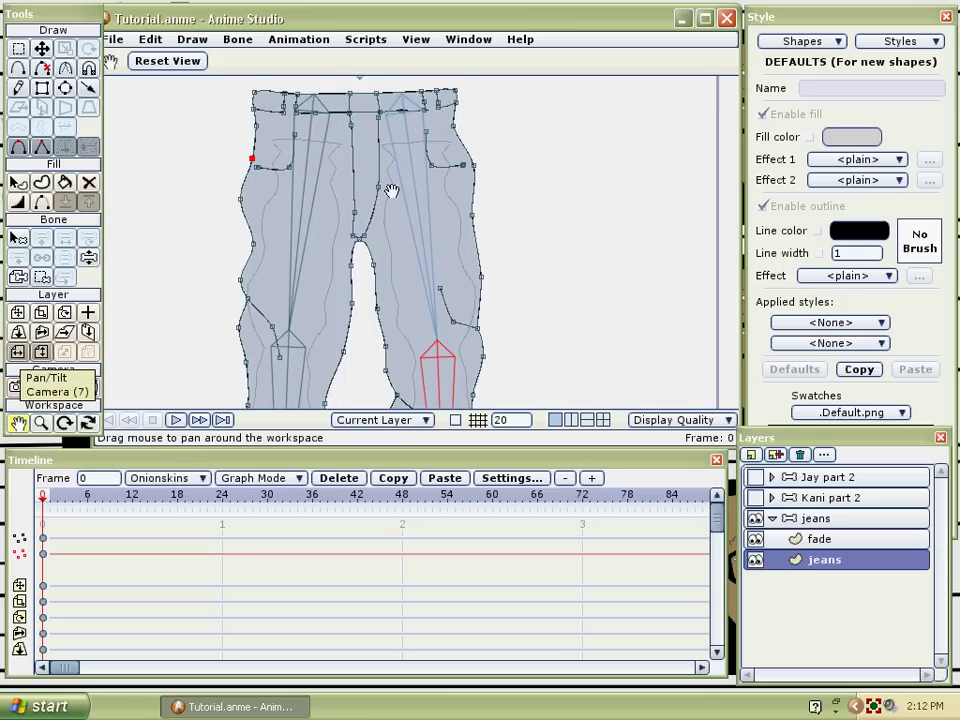
{"action": "left_click_drag", "start_coordinate": [405, 266], "coordinate": [341, 215]}
{"action": "left_click_drag", "start_coordinate": [424, 294], "coordinate": [404, 227]}
{"action": "scroll", "coordinate": [404, 227], "scroll_direction": "down", "scroll_amount": 3}
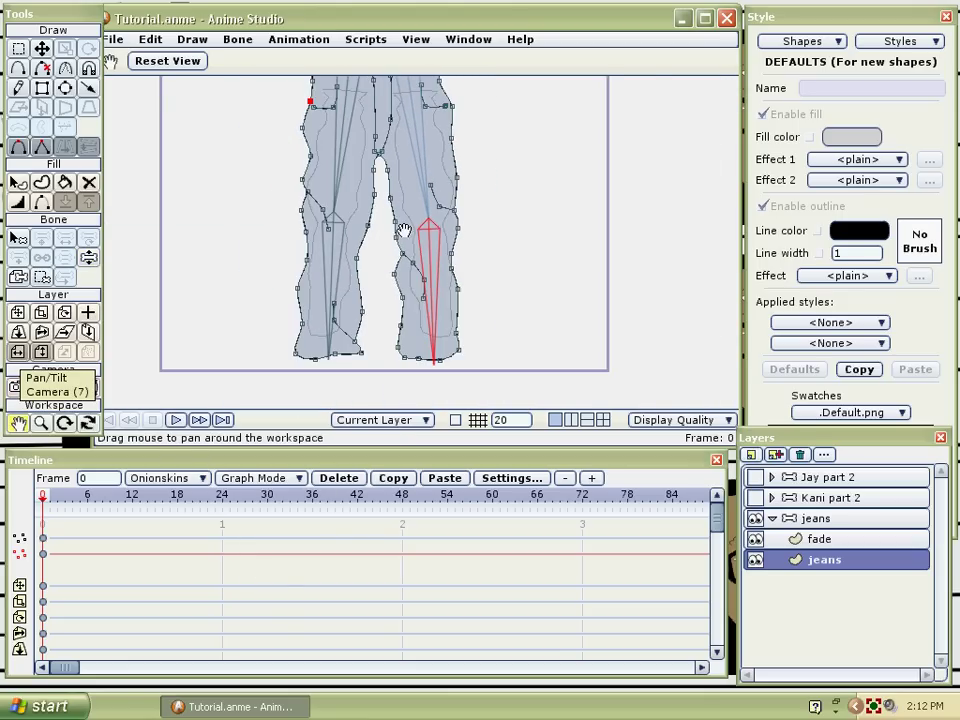
{"action": "scroll", "coordinate": [380, 284], "scroll_direction": "up", "scroll_amount": 1}
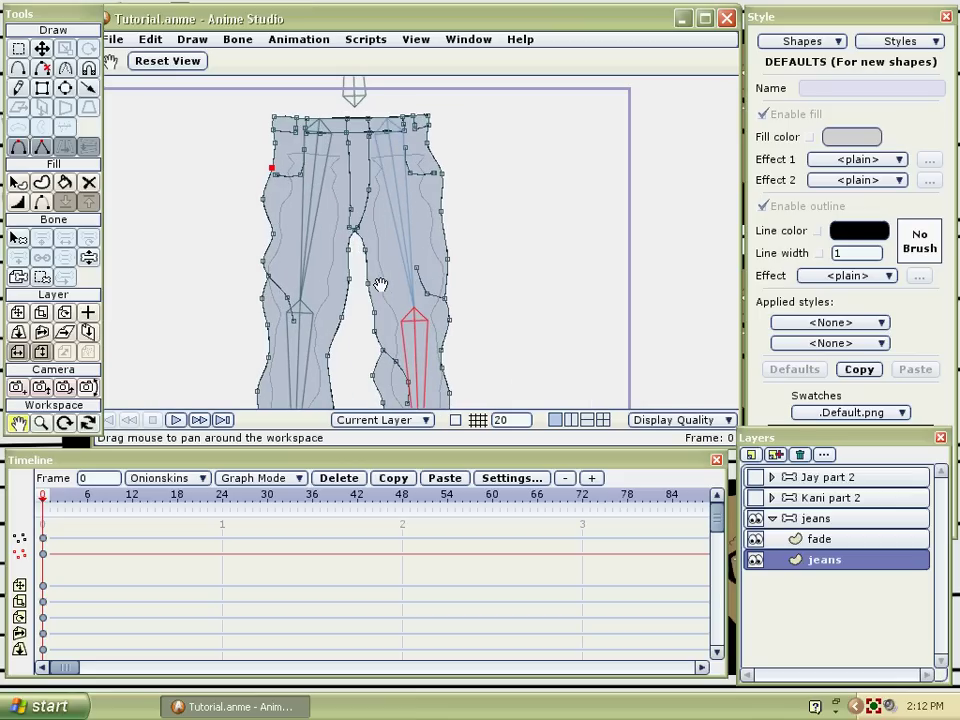
{"action": "scroll", "coordinate": [380, 284], "scroll_direction": "down", "scroll_amount": 2}
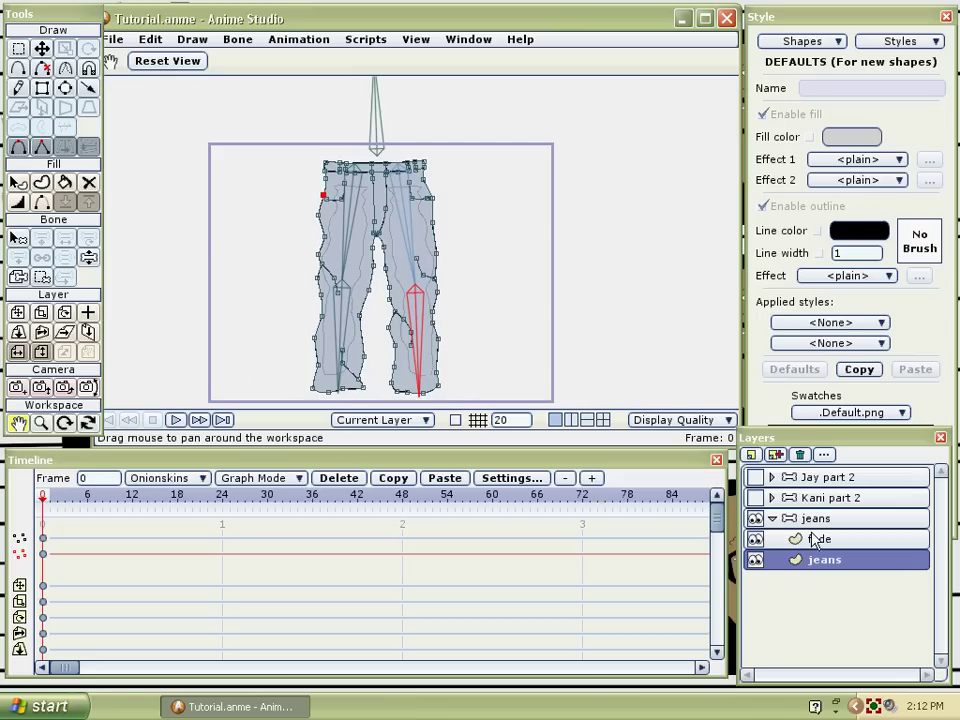
Bind all points of the left trouser leg, from waistband to hem, to the left thigh bone.
{"action": "left_click", "coordinate": [18, 238]}
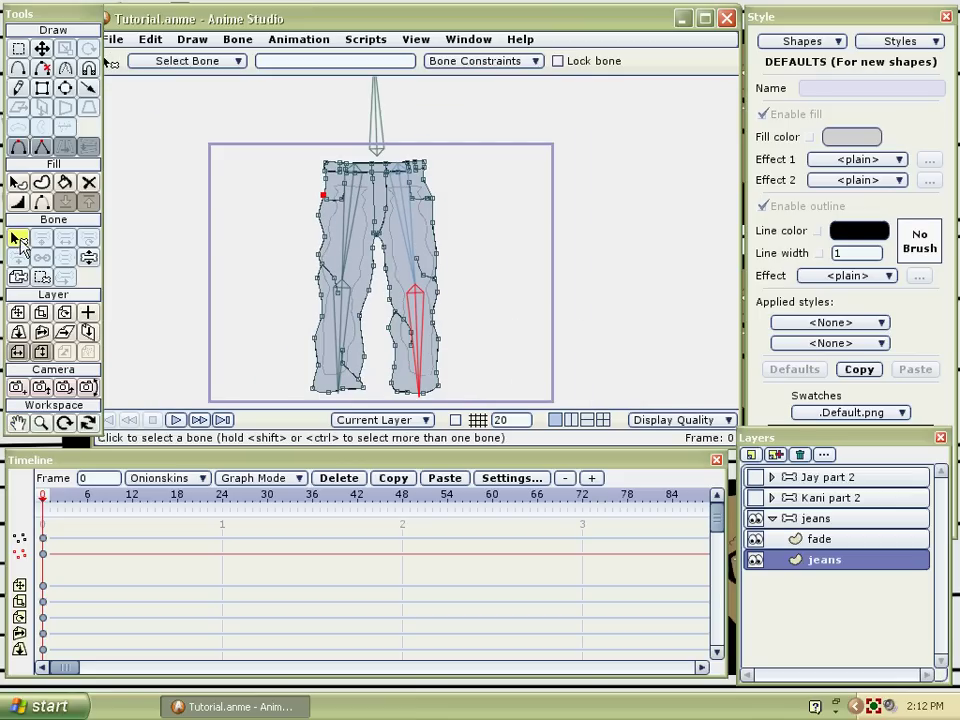
{"action": "left_click", "coordinate": [350, 214]}
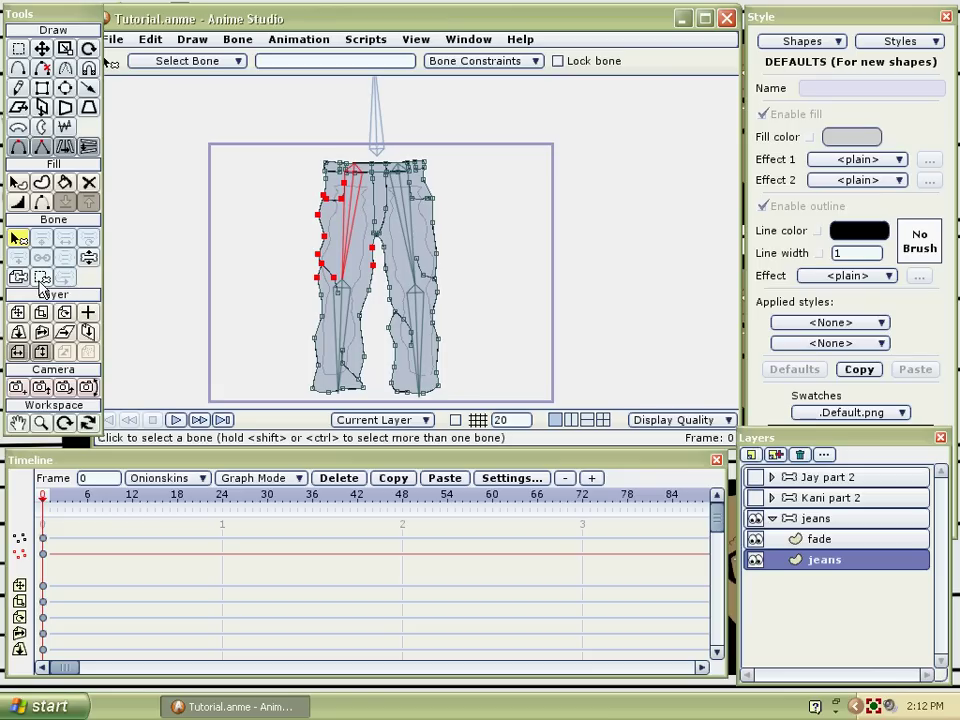
{"action": "left_click", "coordinate": [41, 279]}
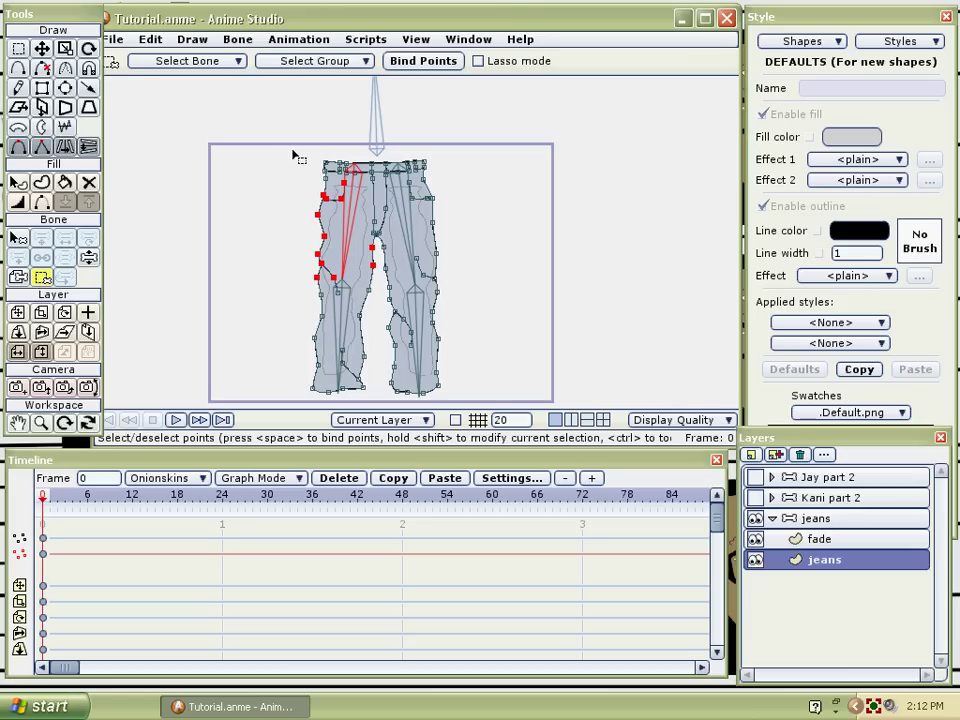
{"action": "left_click_drag", "start_coordinate": [297, 147], "coordinate": [377, 396]}
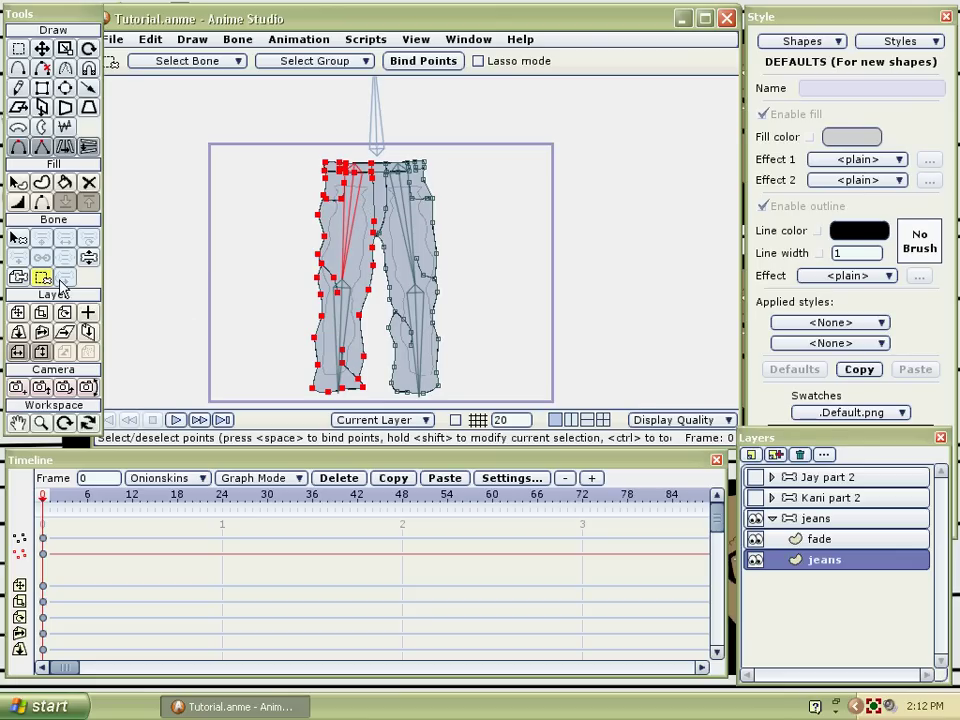
Bind the points of the left trouser leg from the knee down to the left shin bone.
{"action": "left_click", "coordinate": [18, 238]}
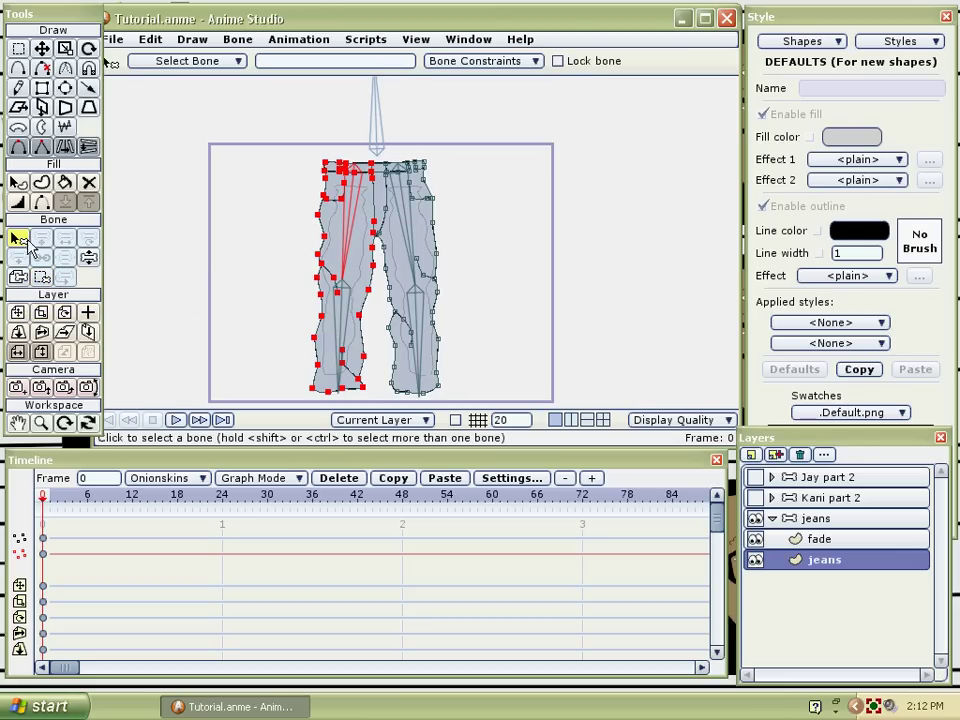
{"action": "left_click", "coordinate": [337, 332]}
{"action": "left_click", "coordinate": [42, 277]}
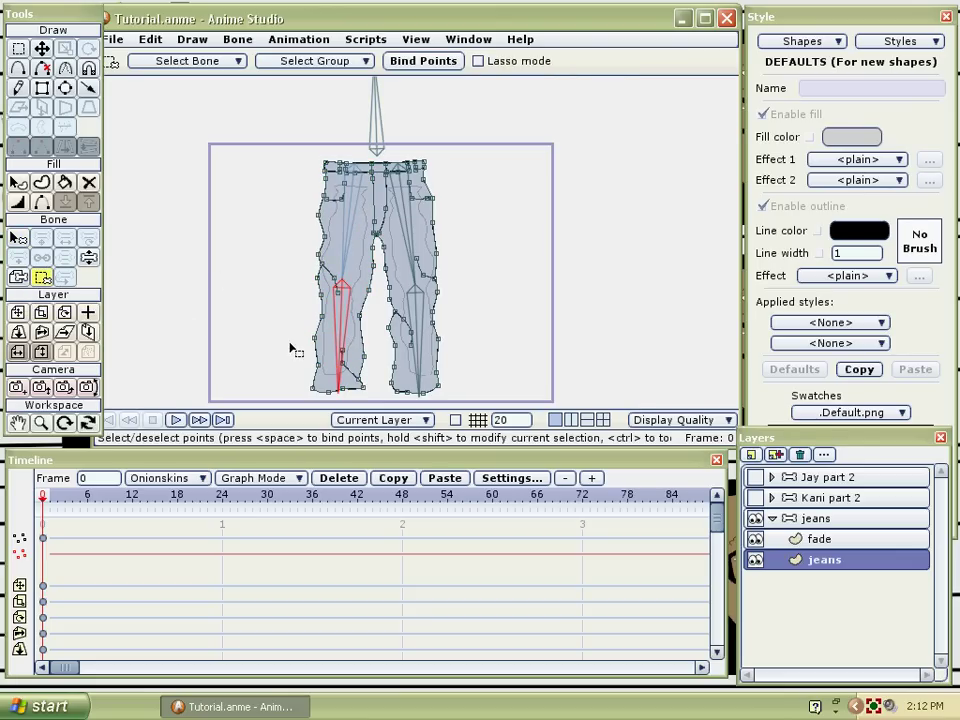
{"action": "left_click_drag", "start_coordinate": [378, 398], "coordinate": [297, 282]}
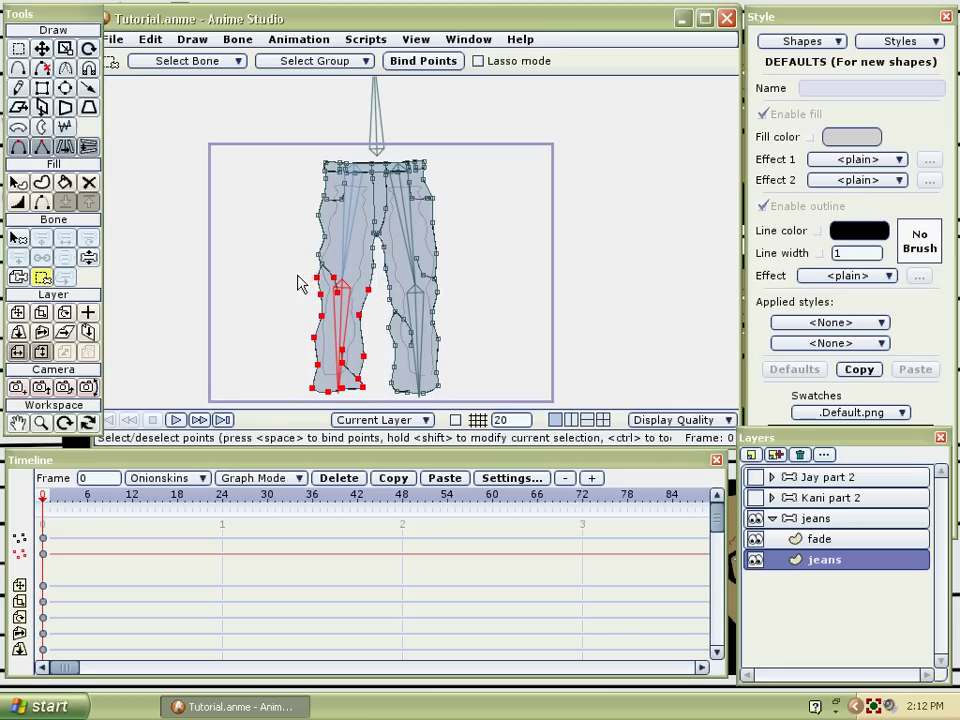
Test how the left trouser leg deforms by manipulating its thigh and shin bones.
{"action": "left_click", "coordinate": [88, 258]}
{"action": "left_click_drag", "start_coordinate": [346, 317], "coordinate": [226, 356]}
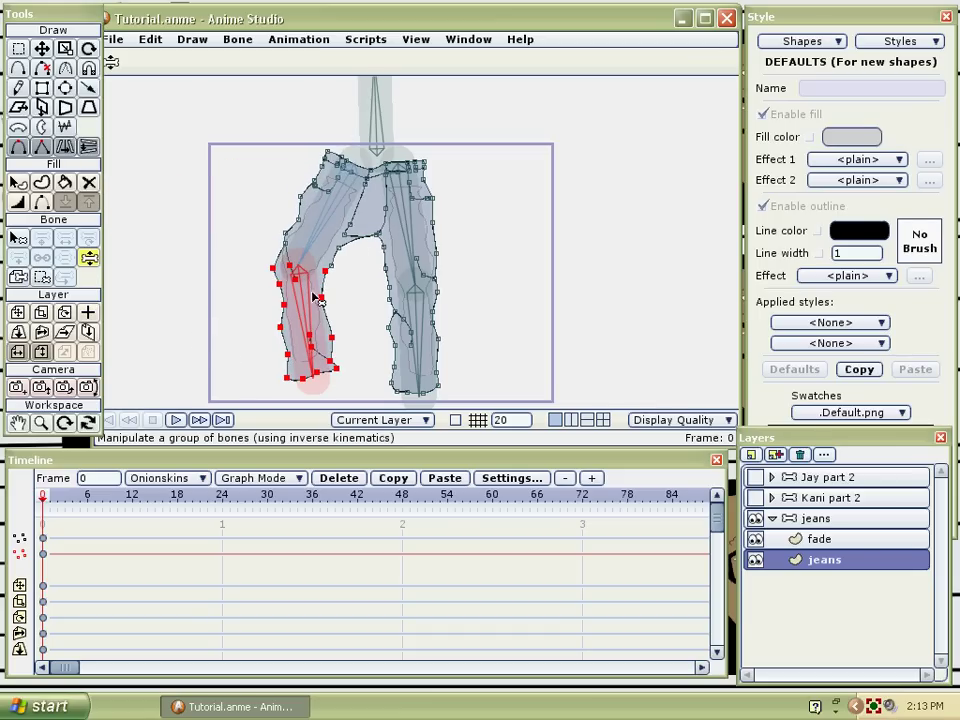
{"action": "left_click_drag", "start_coordinate": [316, 298], "coordinate": [246, 386]}
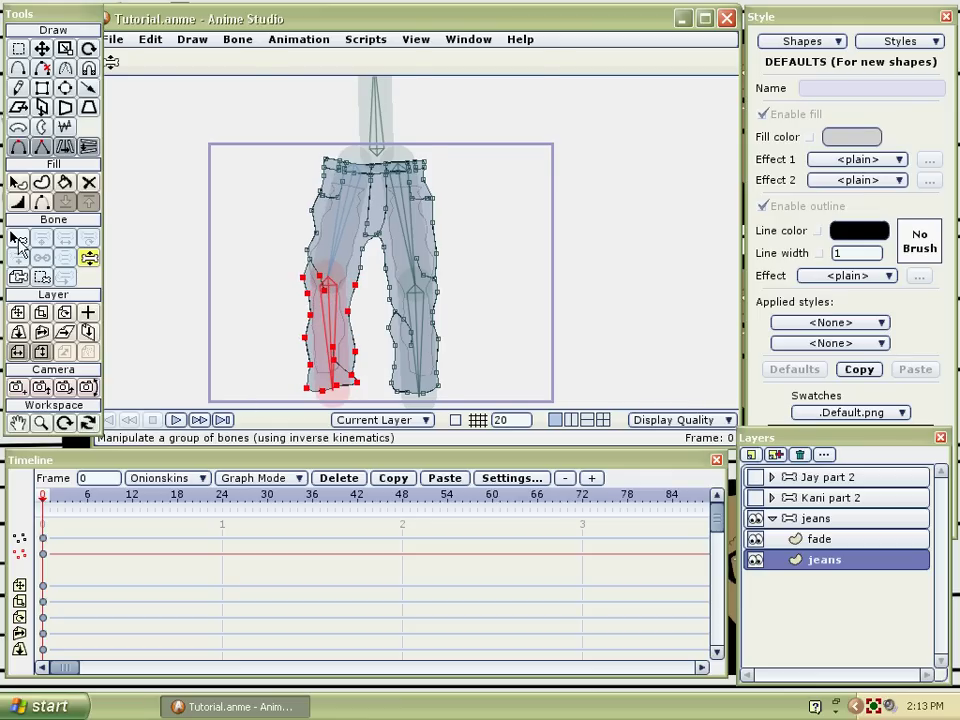
Bind all points of the right trouser leg, from waistband to hem, to the right thigh bone.
{"action": "left_click", "coordinate": [18, 238]}
{"action": "left_click", "coordinate": [412, 222]}
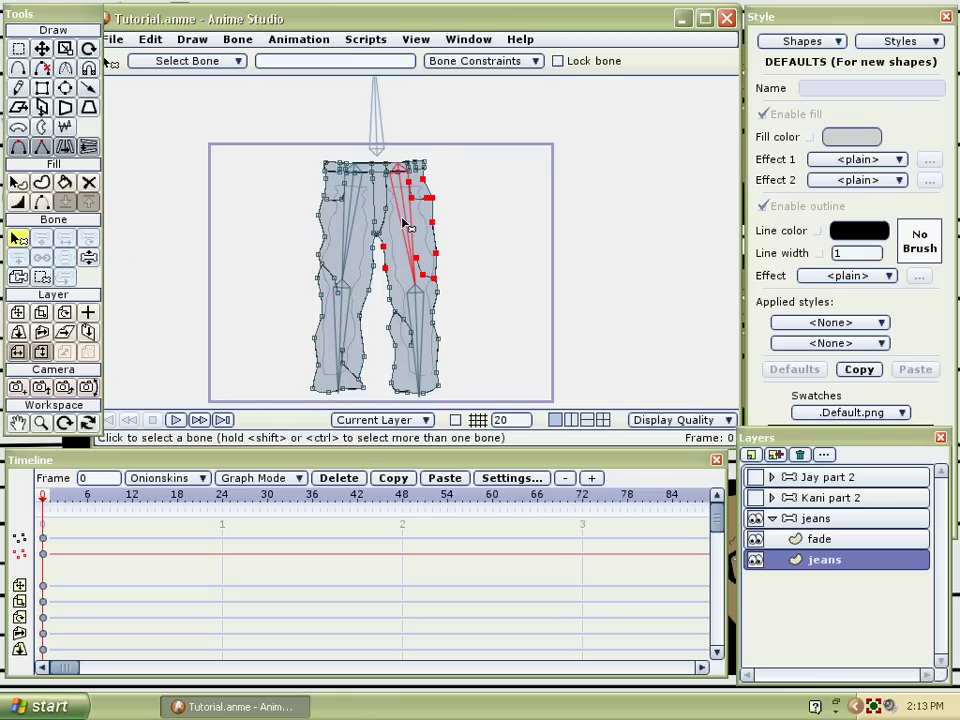
{"action": "left_click", "coordinate": [42, 278]}
{"action": "left_click_drag", "start_coordinate": [381, 140], "coordinate": [470, 380]}
{"action": "scroll", "coordinate": [470, 380], "scroll_direction": "up", "scroll_amount": 3}
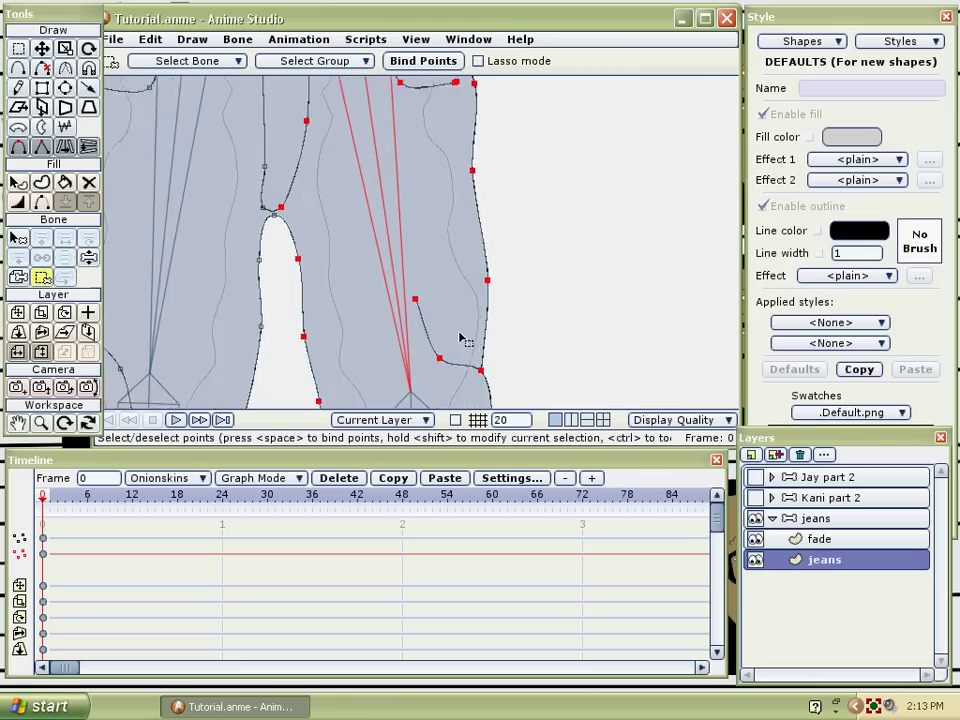
{"action": "scroll", "coordinate": [460, 338], "scroll_direction": "down", "scroll_amount": 4}
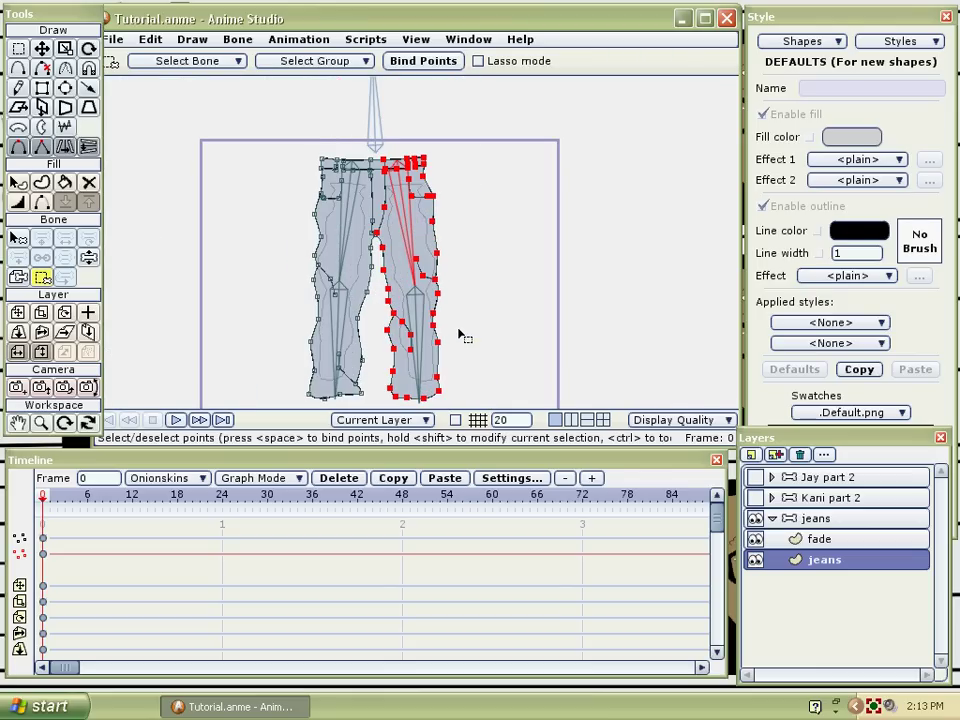
Bind the points of the right trouser leg from the knee down to the right shin bone.
{"action": "left_click", "coordinate": [20, 238]}
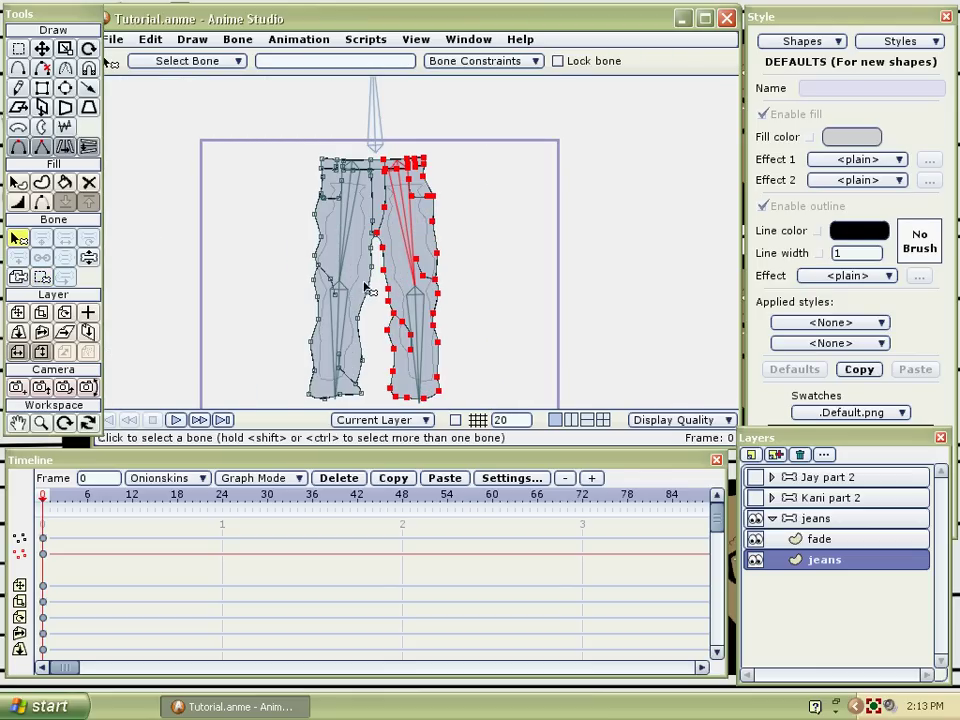
{"action": "left_click", "coordinate": [408, 320]}
{"action": "left_click", "coordinate": [42, 277]}
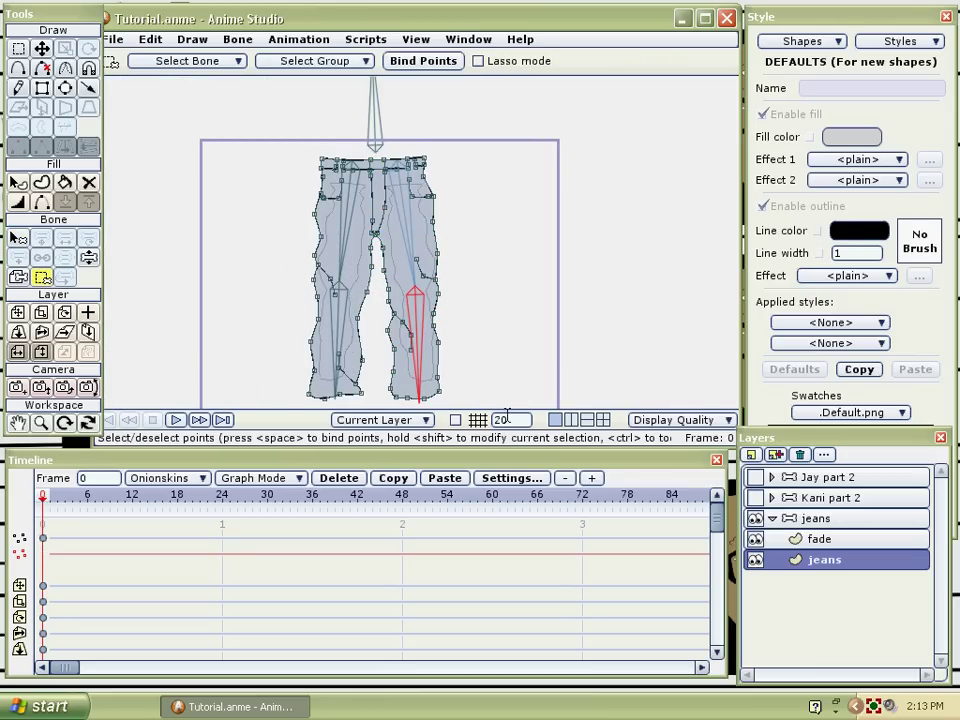
{"action": "mouse_move", "coordinate": [460, 407]}
{"action": "left_mouse_down"}
{"action": "mouse_move", "coordinate": [373, 275]}
{"action": "mouse_move", "coordinate": [380, 285]}
{"action": "left_mouse_up"}
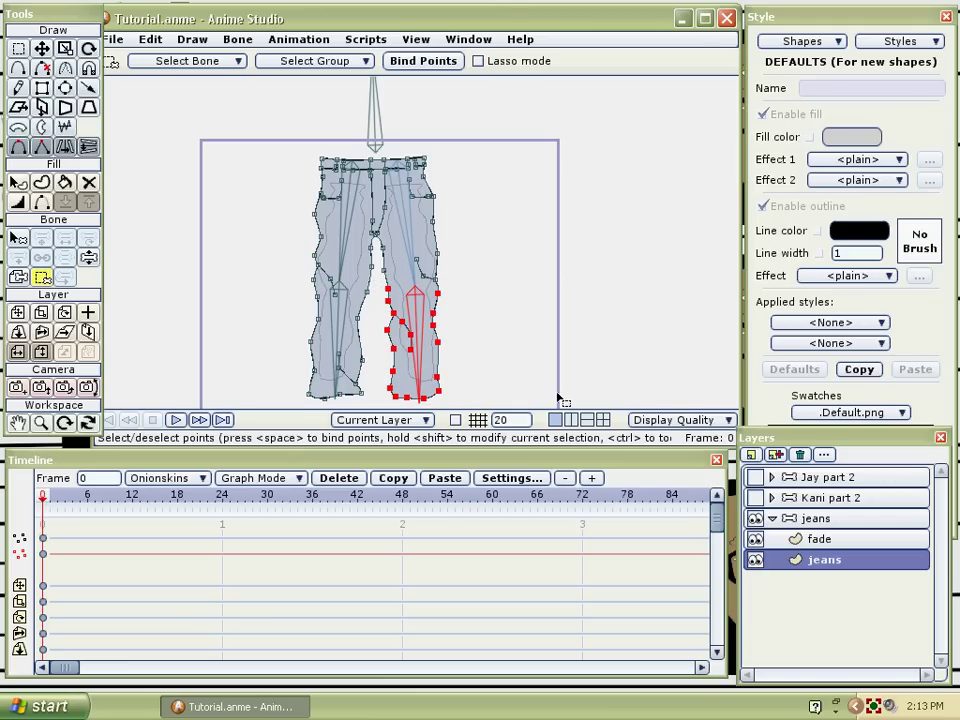
Test the deformation of both trouser legs by swinging their bones outward and back with Manipulate Bones.
{"action": "key", "text": "z"}
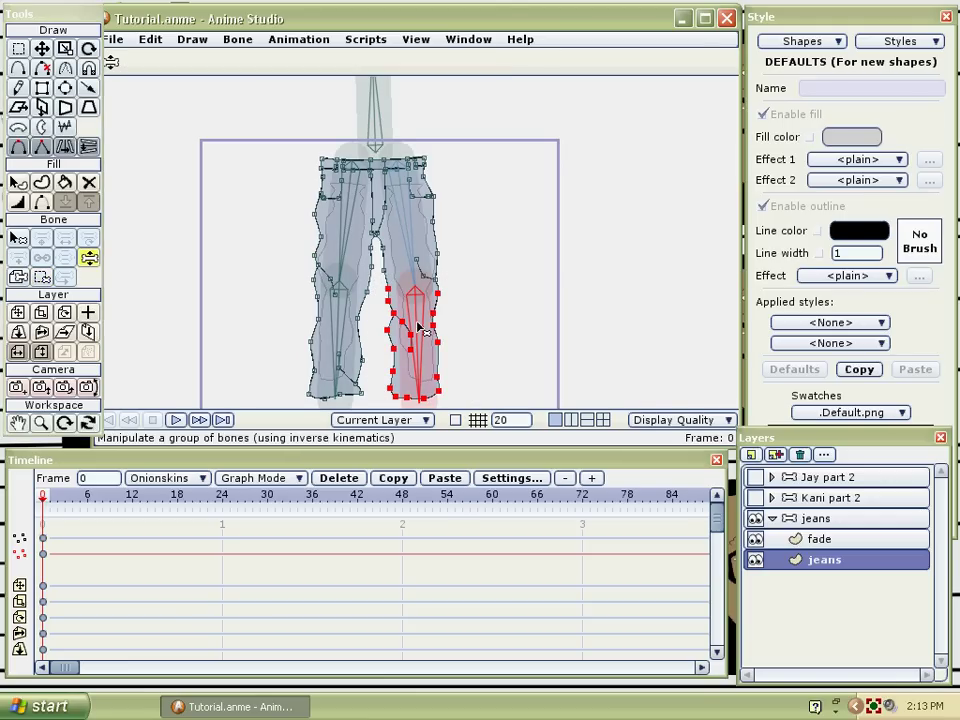
{"action": "left_click_drag", "start_coordinate": [431, 317], "coordinate": [522, 322]}
{"action": "left_click_drag", "start_coordinate": [362, 330], "coordinate": [186, 268]}
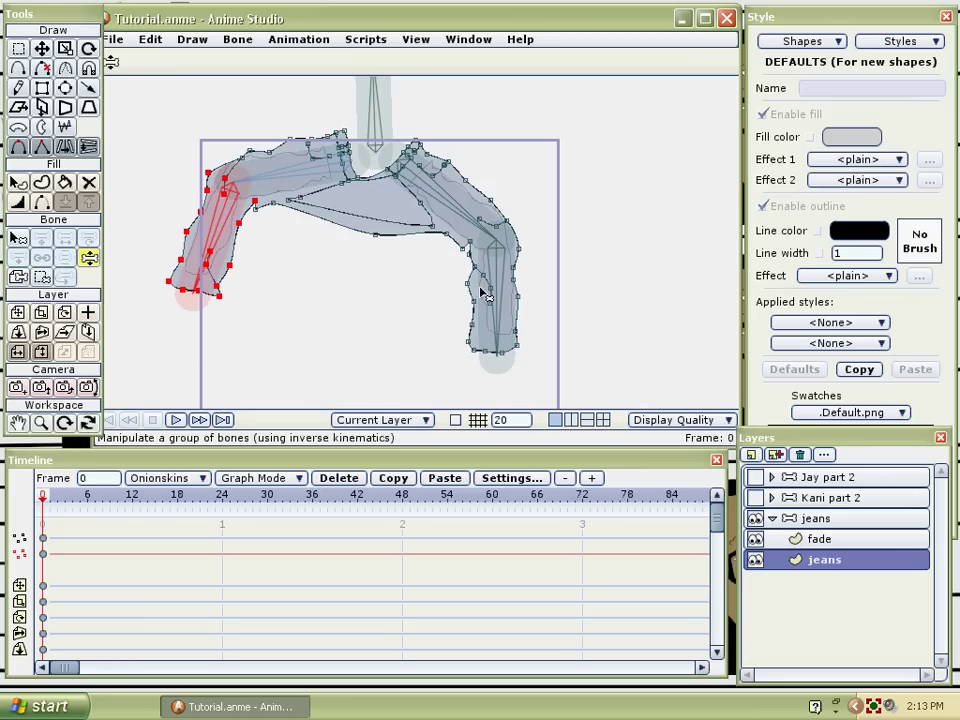
{"action": "left_click_drag", "start_coordinate": [482, 290], "coordinate": [412, 248]}
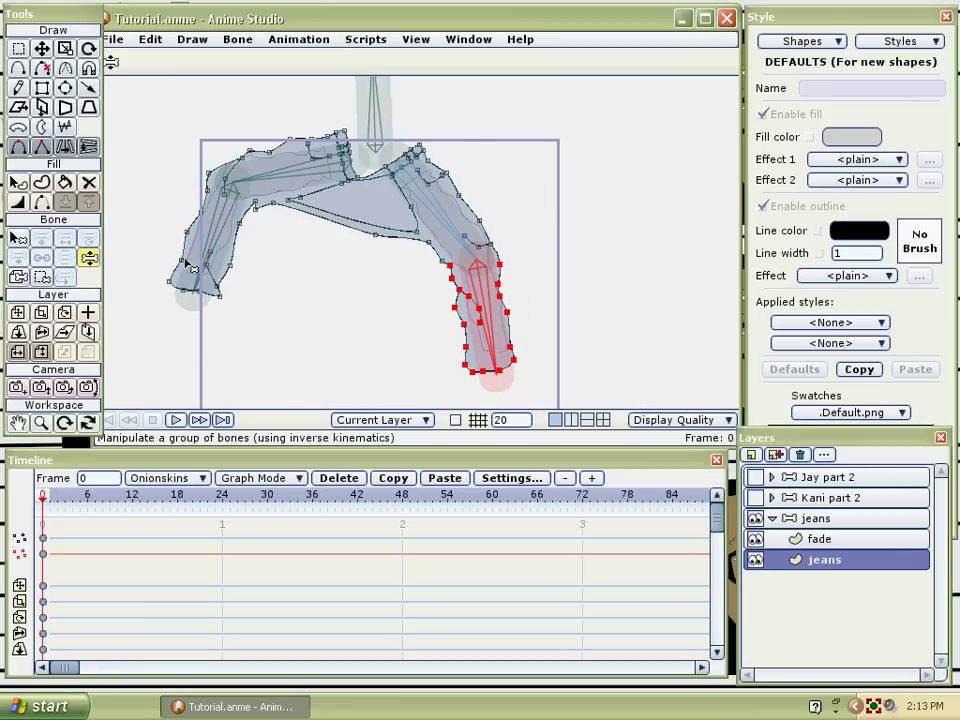
{"action": "left_click_drag", "start_coordinate": [185, 262], "coordinate": [291, 467]}
{"action": "left_click_drag", "start_coordinate": [480, 362], "coordinate": [414, 376]}
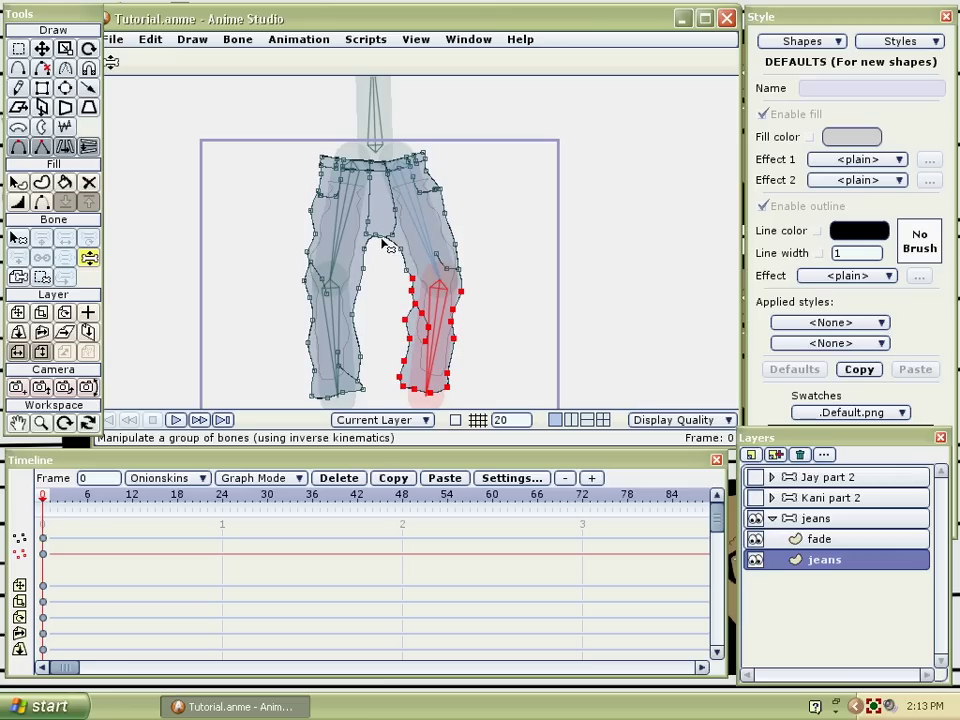
Bind the points of the fly strip, from the waistband's centre to the crotch, to the bone above the waist.
{"action": "left_click", "coordinate": [20, 238]}
{"action": "left_click", "coordinate": [369, 142]}
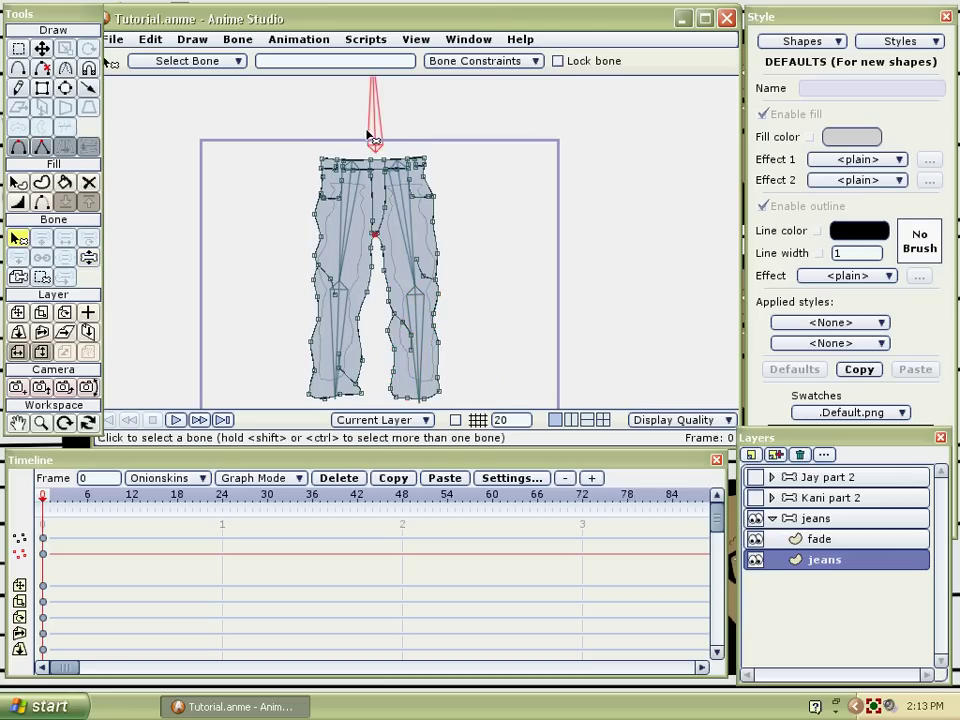
{"action": "scroll", "coordinate": [369, 156], "scroll_direction": "up", "scroll_amount": 4}
{"action": "scroll", "coordinate": [370, 172], "scroll_direction": "down", "scroll_amount": 3}
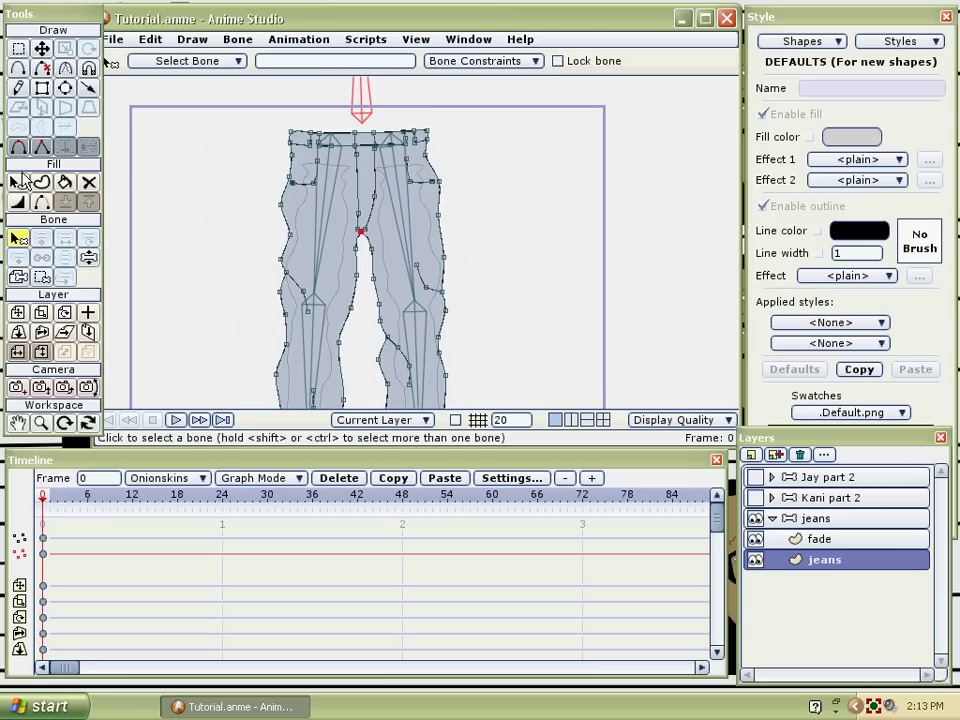
{"action": "left_click", "coordinate": [42, 277]}
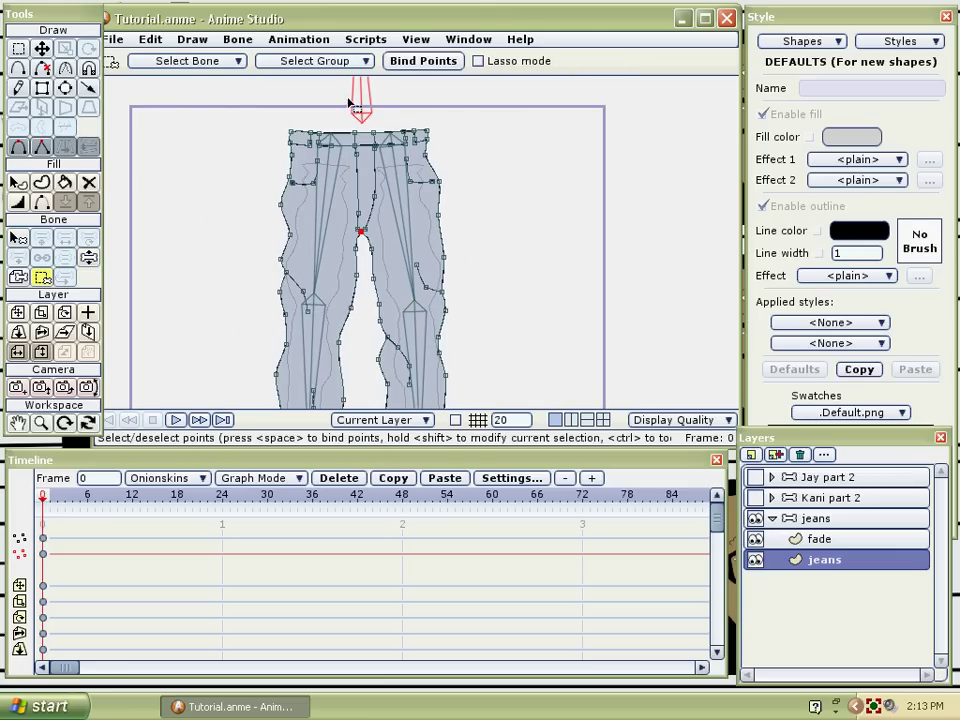
{"action": "mouse_move", "coordinate": [352, 108]}
{"action": "left_mouse_down"}
{"action": "mouse_move", "coordinate": [385, 245]}
{"action": "mouse_move", "coordinate": [377, 242]}
{"action": "mouse_move", "coordinate": [388, 243]}
{"action": "left_mouse_up"}
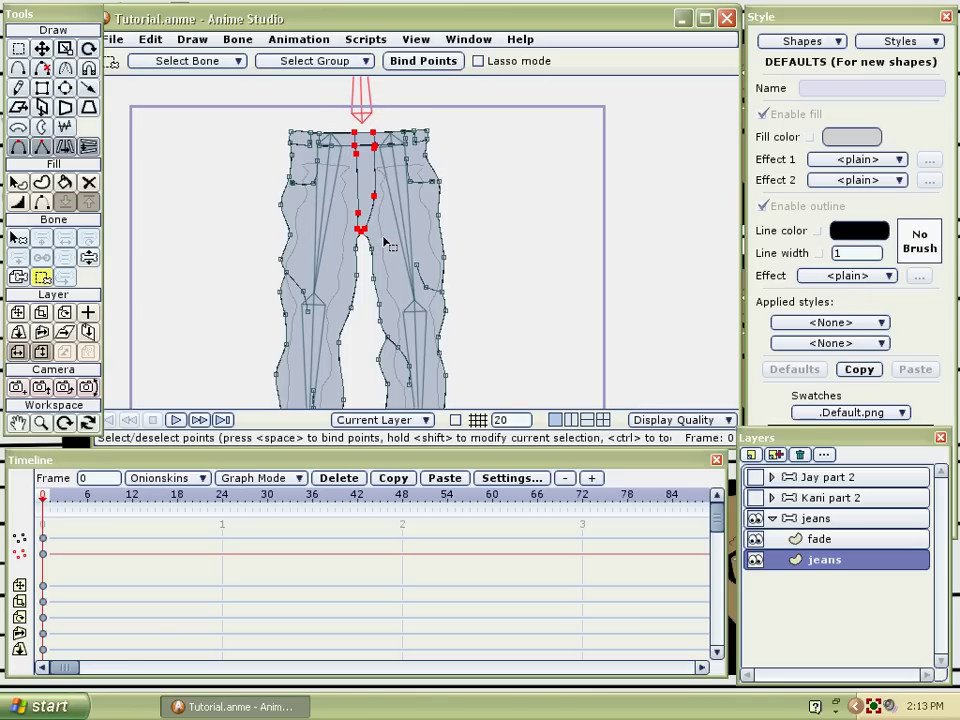
Manipulate the bones of both legs to check how the crotch area holds its shape.
{"action": "key", "text": "z"}
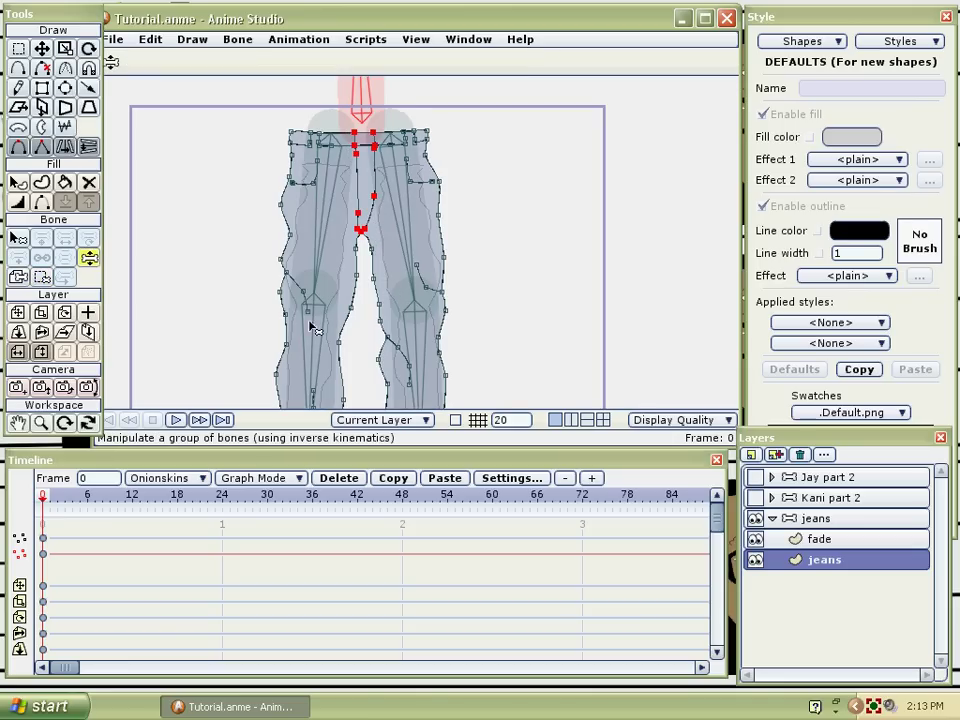
{"action": "left_click_drag", "start_coordinate": [315, 343], "coordinate": [225, 260]}
{"action": "left_click_drag", "start_coordinate": [415, 285], "coordinate": [488, 395]}
At frame 24, swing the left leg outward with a bent knee by manipulating the jeans bone layer's bones.
{"action": "left_click", "coordinate": [222, 500]}
{"action": "key", "text": "g"}
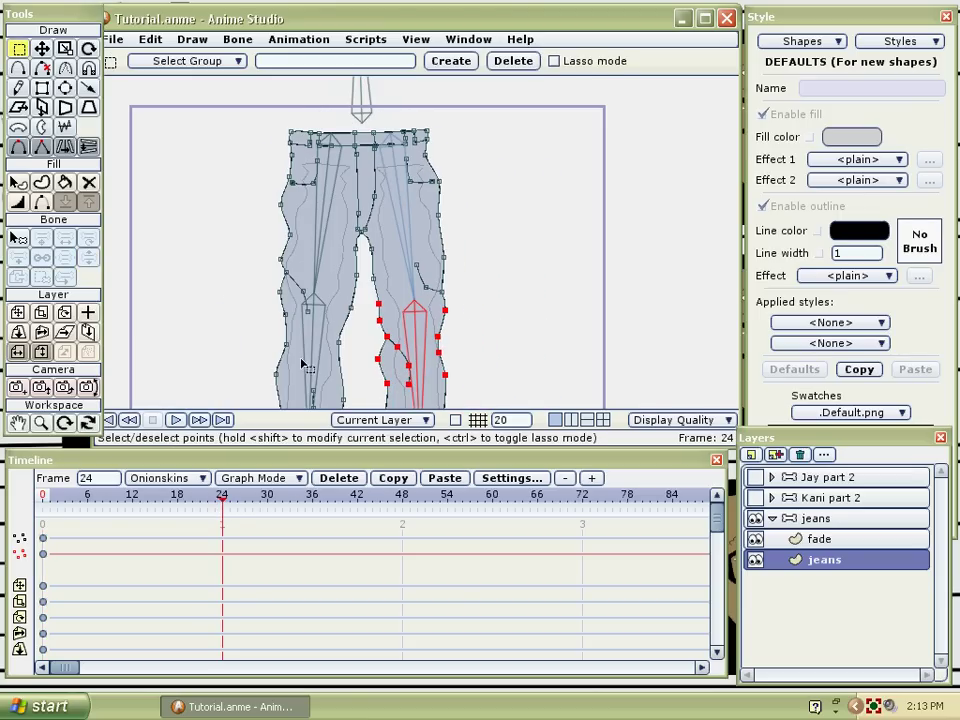
{"action": "left_click", "coordinate": [18, 424]}
{"action": "scroll", "coordinate": [250, 310], "scroll_direction": "down", "scroll_amount": 2}
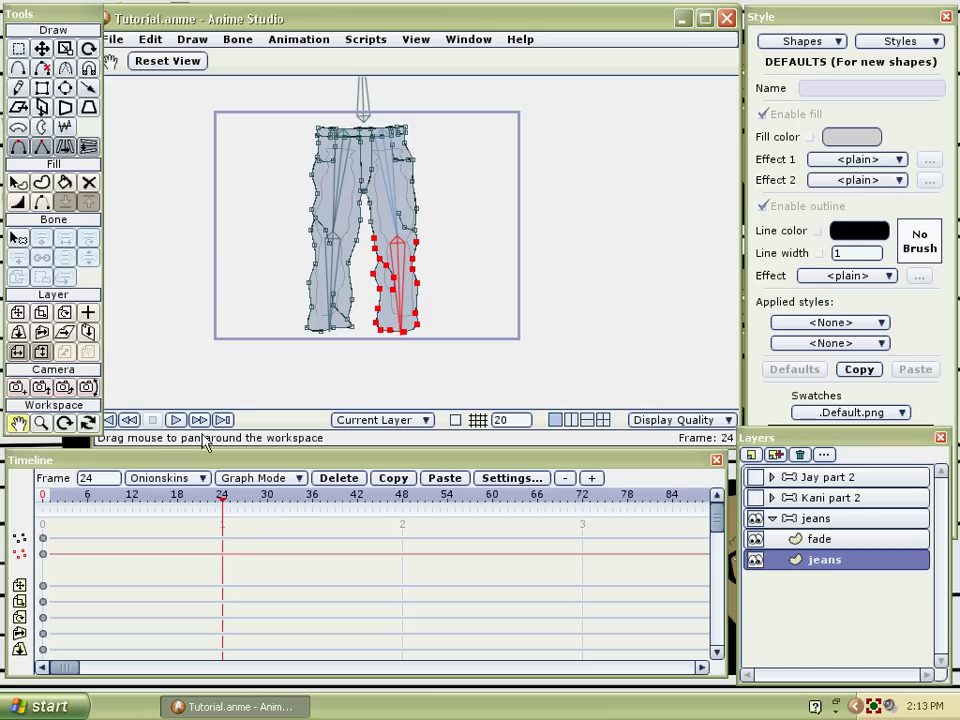
{"action": "left_click", "coordinate": [783, 522]}
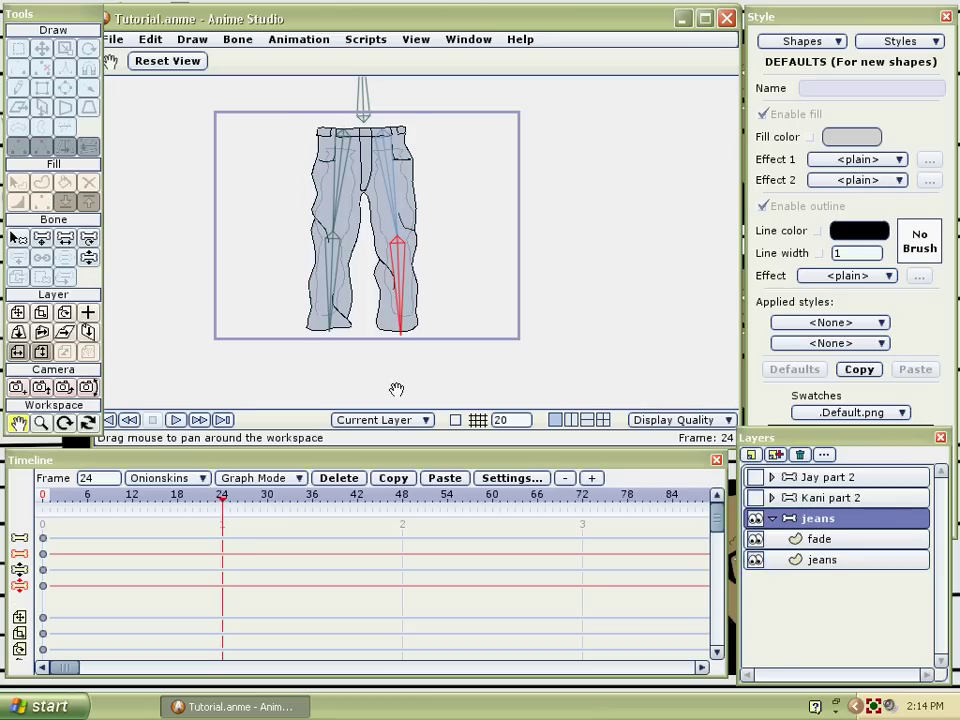
{"action": "key", "text": "z"}
{"action": "left_click_drag", "start_coordinate": [313, 270], "coordinate": [268, 237]}
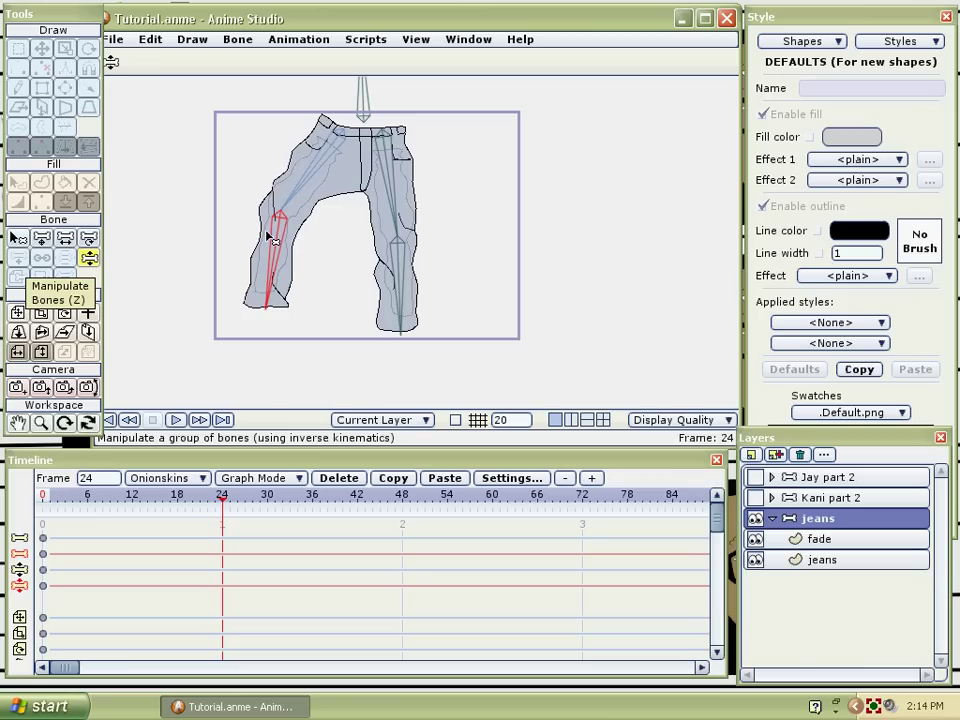
Swing the other leg outward at frame 24 and angle the bent lower leg outward so both legs spread evenly.
{"action": "left_click_drag", "start_coordinate": [411, 292], "coordinate": [514, 248]}
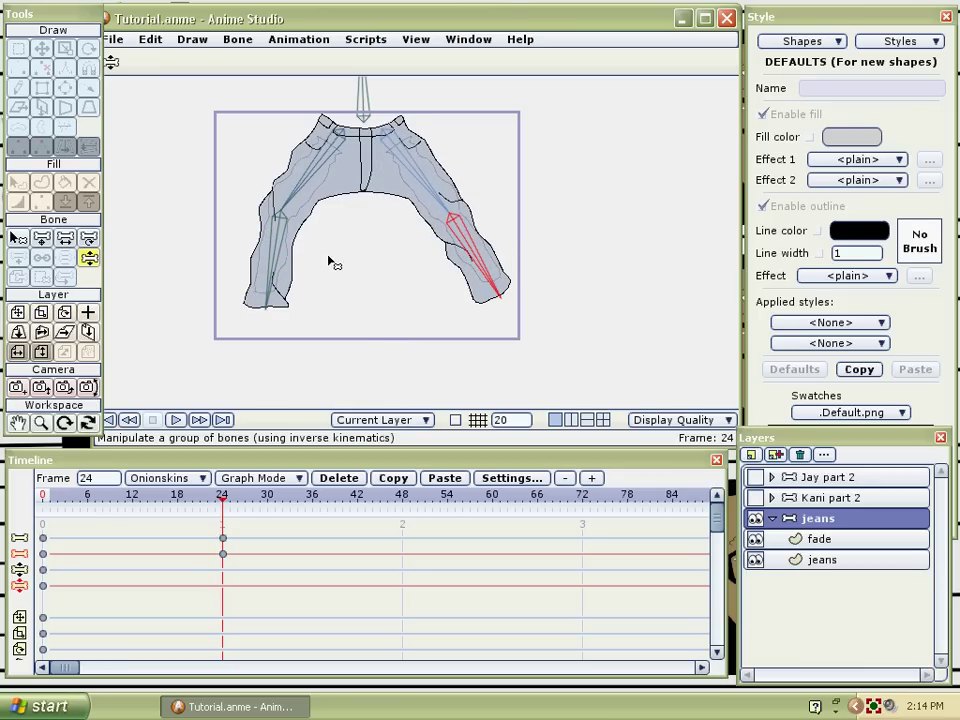
{"action": "left_click_drag", "start_coordinate": [332, 262], "coordinate": [245, 249]}
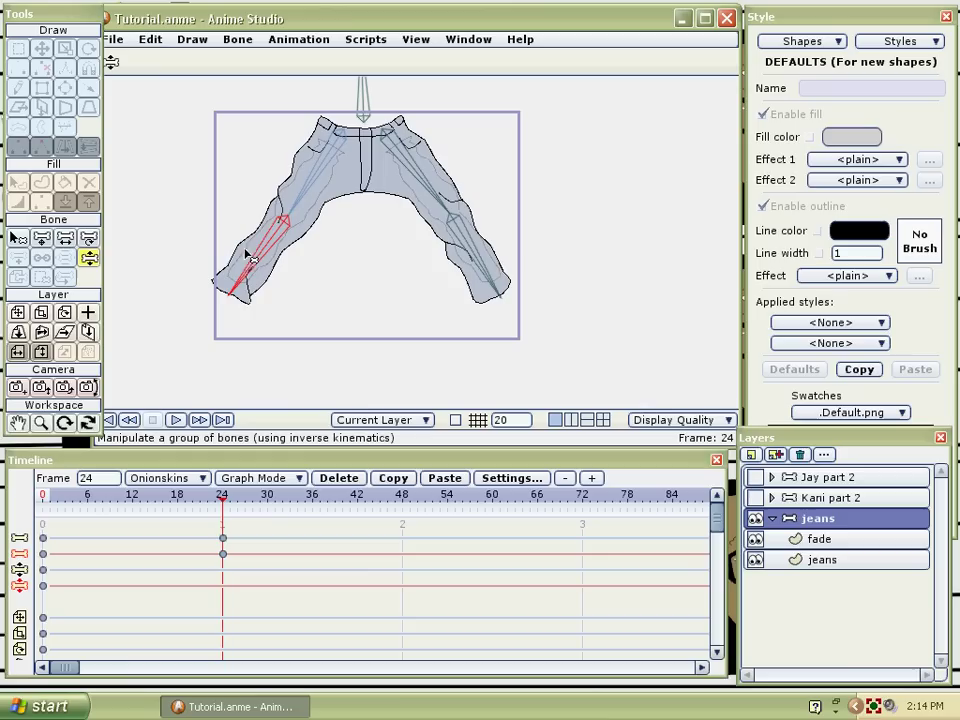
Activate the jeans vector layer inside the bone layer and get ready to translate points around the crotch.
{"action": "left_click", "coordinate": [818, 562]}
{"action": "left_click", "coordinate": [17, 423]}
{"action": "left_click_drag", "start_coordinate": [354, 281], "coordinate": [466, 321]}
{"action": "scroll", "coordinate": [315, 315], "scroll_direction": "up", "scroll_amount": 5}
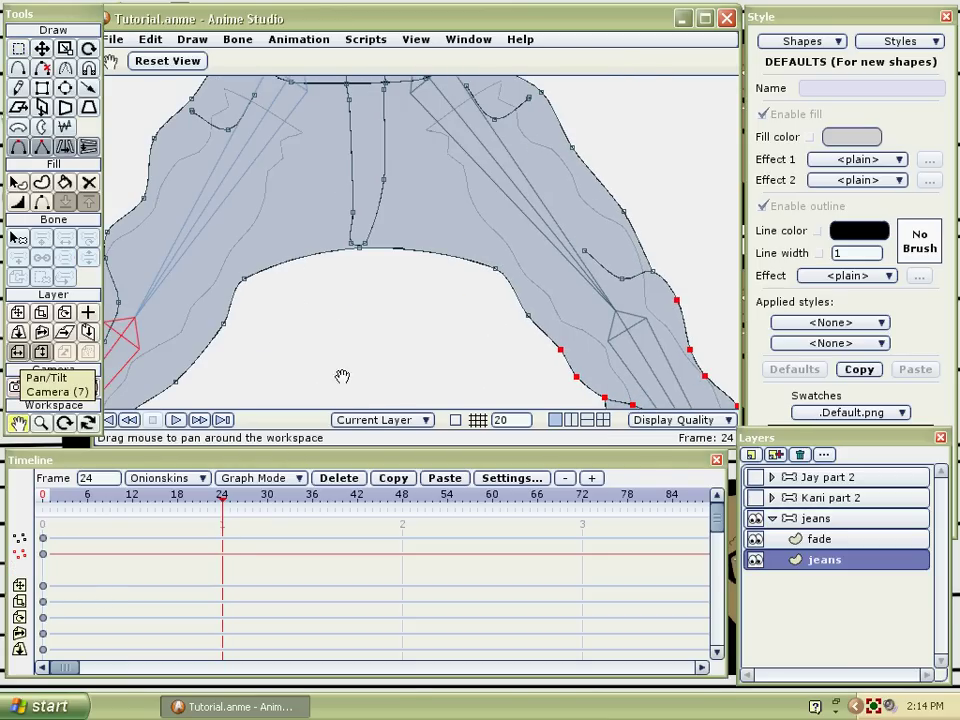
{"action": "left_click_drag", "start_coordinate": [347, 364], "coordinate": [334, 373]}
{"action": "left_click", "coordinate": [43, 49]}
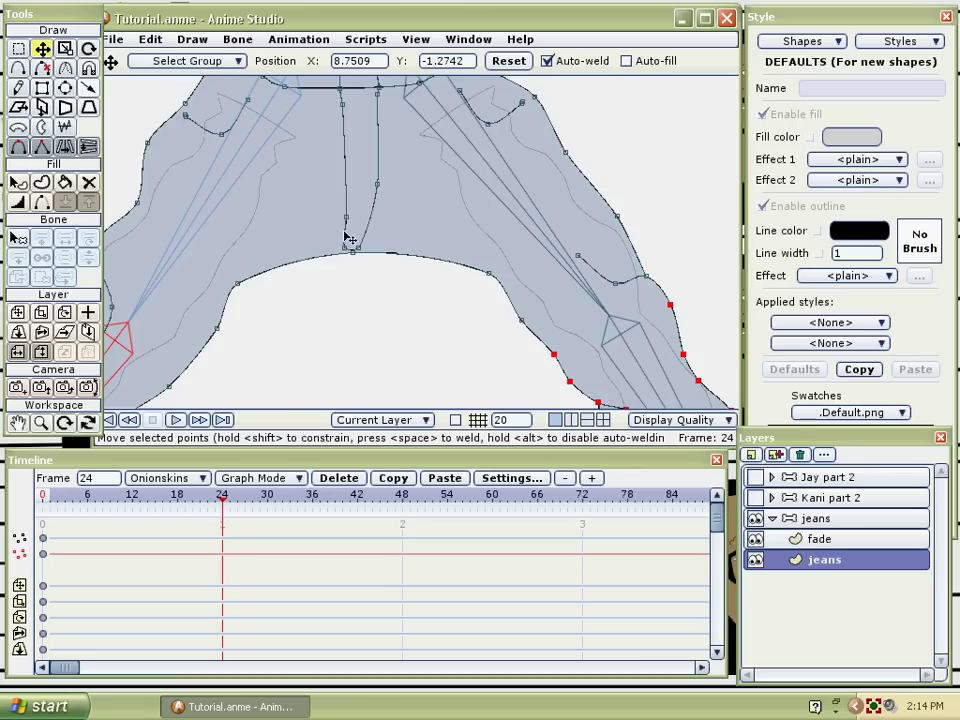
{"action": "left_click_drag", "start_coordinate": [347, 227], "coordinate": [348, 213]}
{"action": "left_click", "coordinate": [150, 39]}
{"action": "left_click", "coordinate": [158, 58]}
Deselect all points, then at frame 24 move the crotch point up and both inner-thigh points up toward the centre.
{"action": "key", "text": "g"}
{"action": "left_click", "coordinate": [317, 310]}
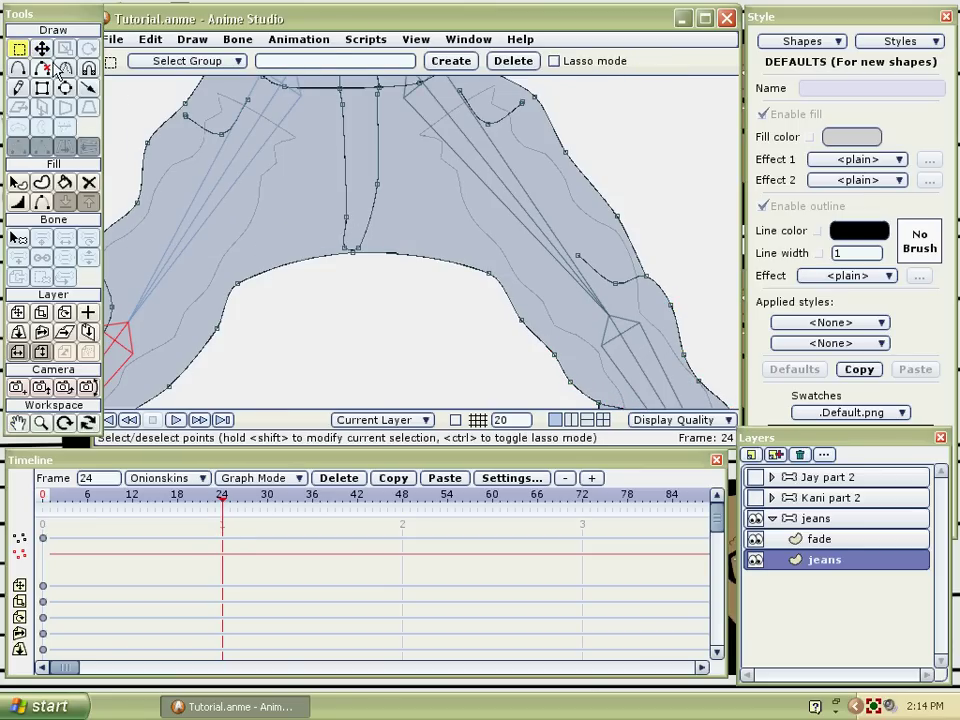
{"action": "left_click", "coordinate": [44, 51]}
{"action": "left_click_drag", "start_coordinate": [365, 249], "coordinate": [381, 216]}
{"action": "left_click_drag", "start_coordinate": [265, 283], "coordinate": [313, 249]}
{"action": "left_click_drag", "start_coordinate": [487, 274], "coordinate": [445, 243]}
{"action": "scroll", "coordinate": [506, 289], "scroll_direction": "down", "scroll_amount": 3}
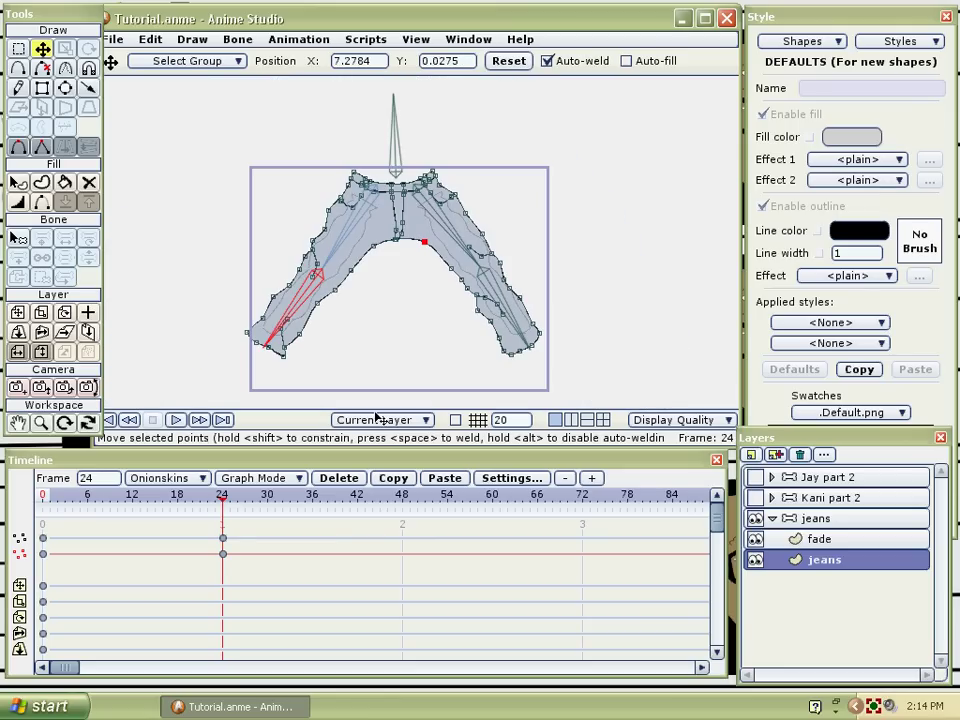
Play the animation from the start several times to check the leg spread and crotch shape, rewinding to frame 0.
{"action": "left_click", "coordinate": [175, 420]}
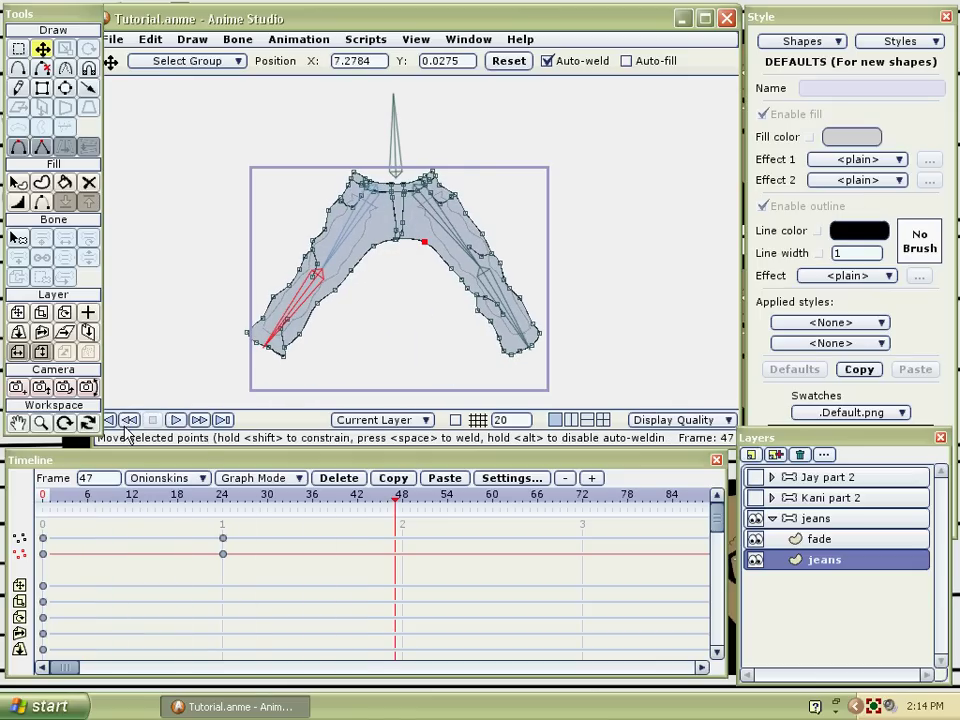
{"action": "left_click", "coordinate": [177, 421]}
{"action": "left_click", "coordinate": [176, 421]}
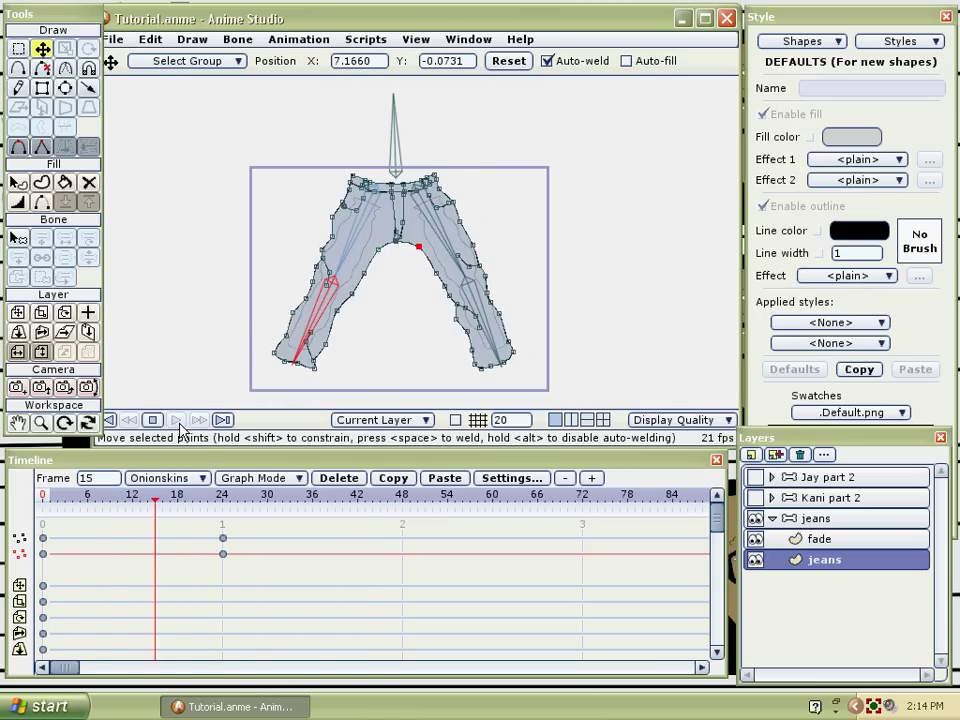
{"action": "left_click", "coordinate": [154, 420]}
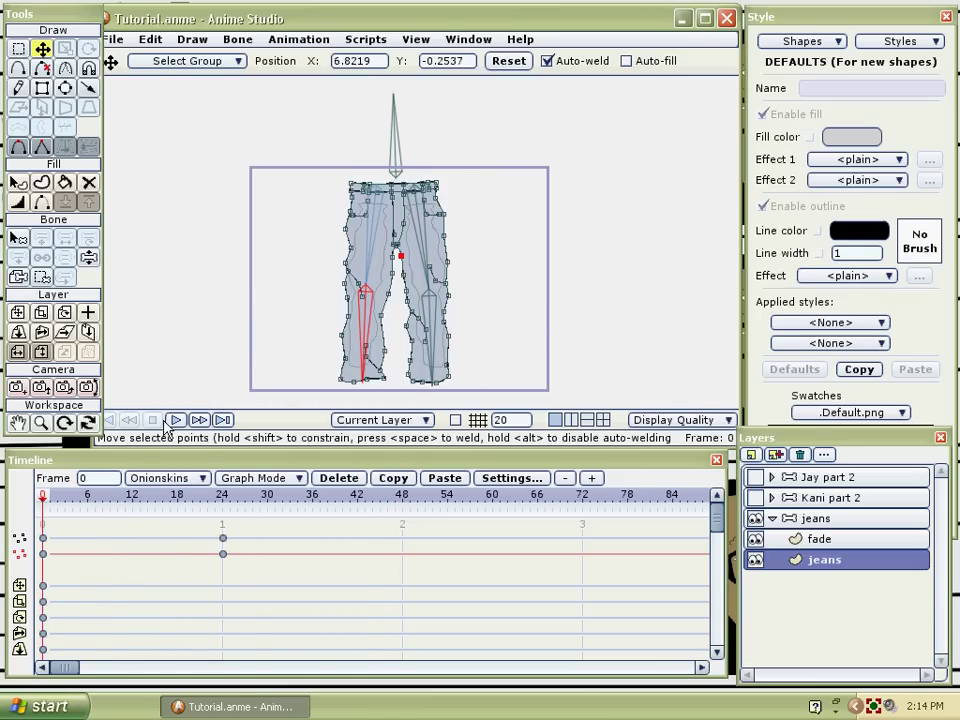
{"action": "left_click", "coordinate": [177, 421]}
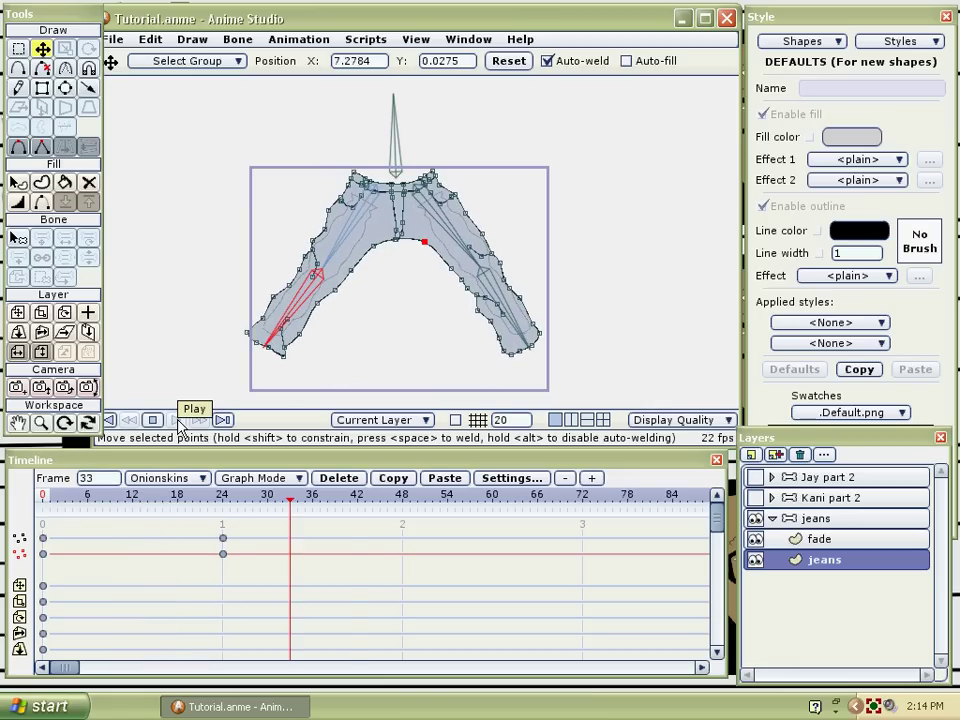
{"action": "left_click", "coordinate": [160, 420]}
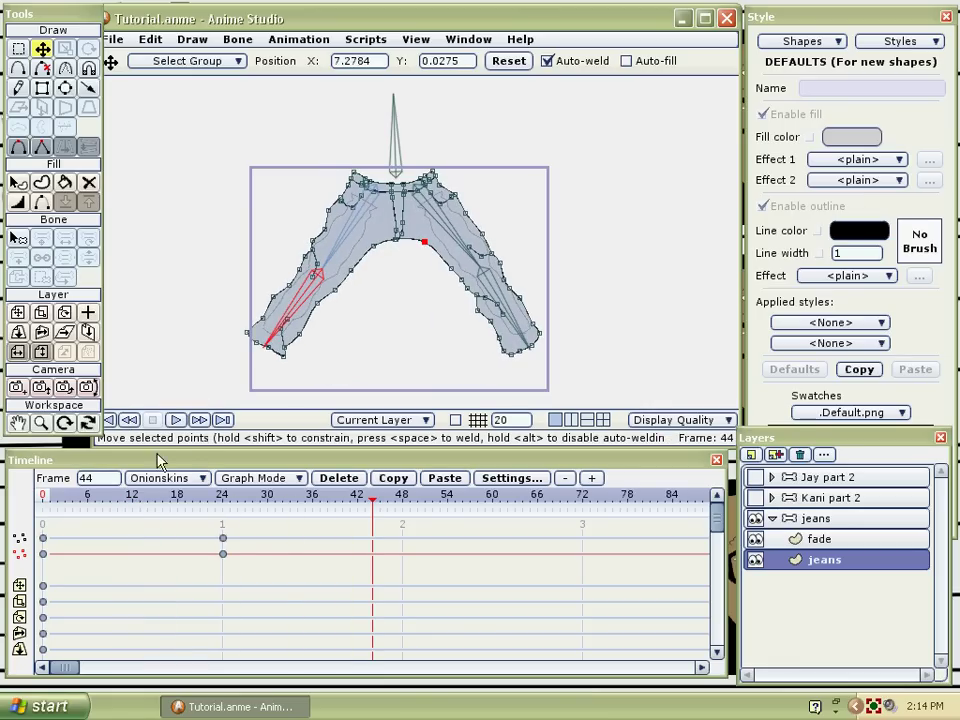
{"action": "left_click", "coordinate": [112, 421]}
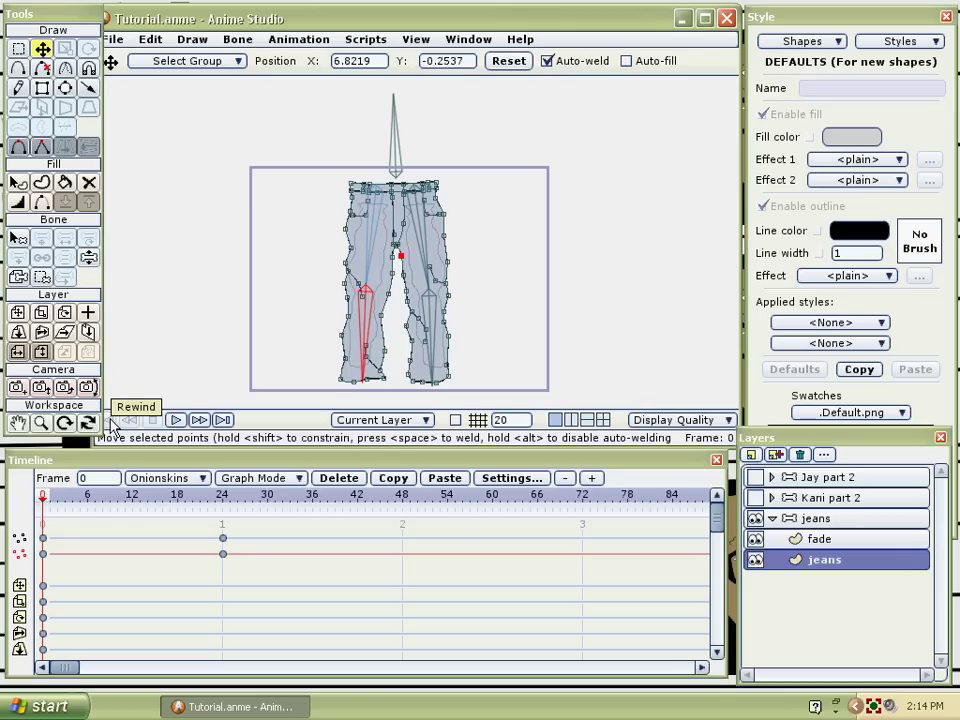
{"action": "left_click", "coordinate": [173, 422]}
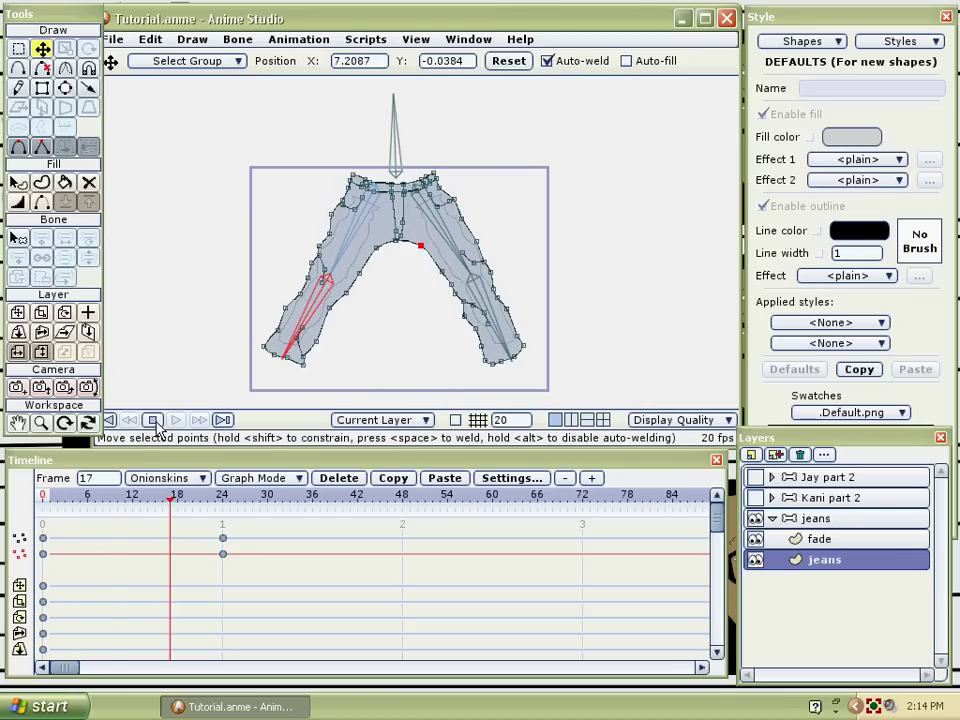
{"action": "left_click", "coordinate": [157, 425]}
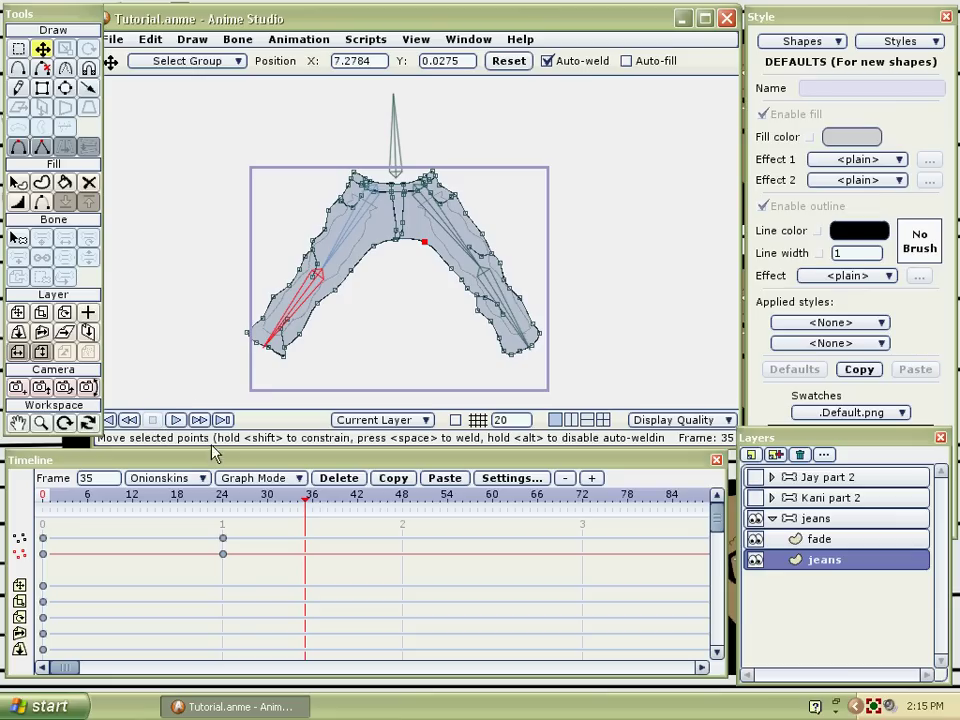
{"action": "left_click", "coordinate": [116, 421]}
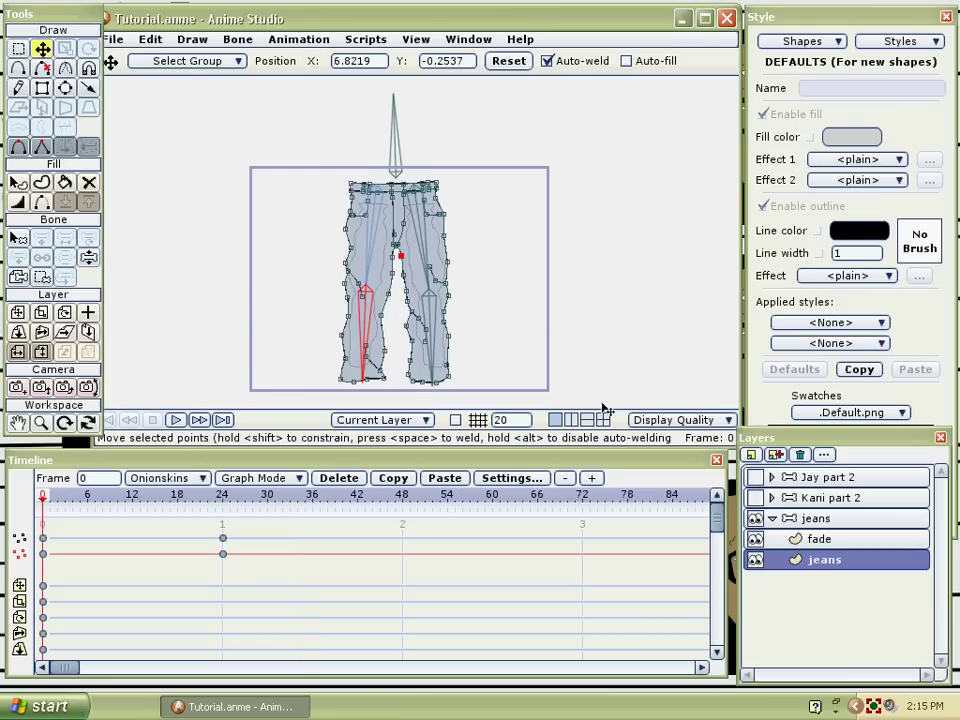
Collapse the jeans layer, then make the Jay part 2 and Kani part 2 layers visible with Kani part 2 selected.
{"action": "left_click", "coordinate": [775, 520]}
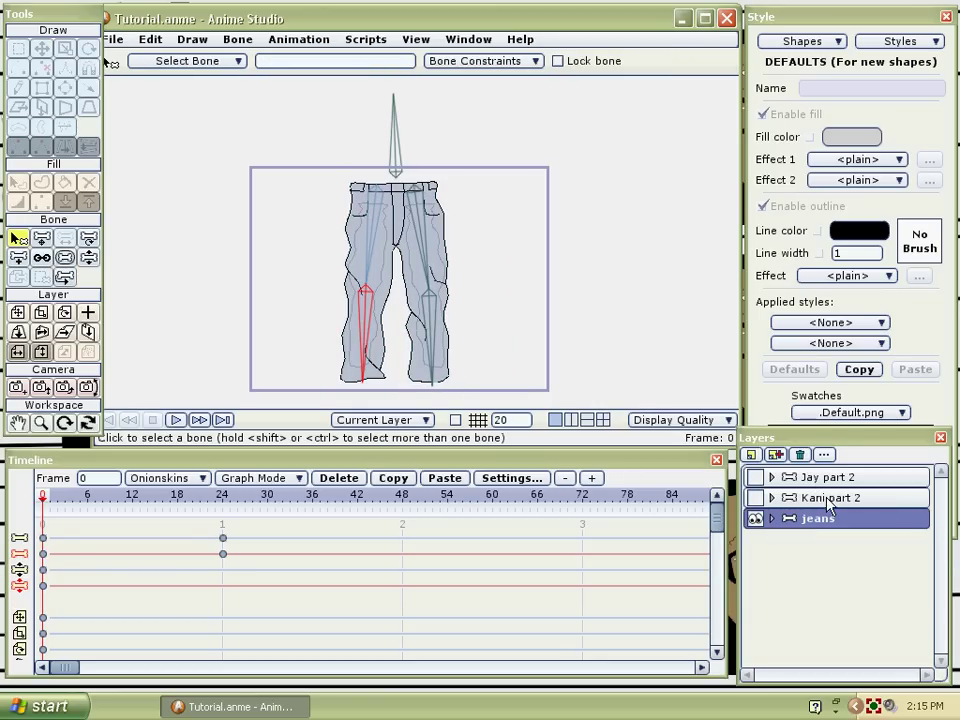
{"action": "left_click", "coordinate": [755, 497]}
{"action": "left_click", "coordinate": [755, 477]}
{"action": "left_click", "coordinate": [820, 480]}
{"action": "left_click", "coordinate": [820, 502]}
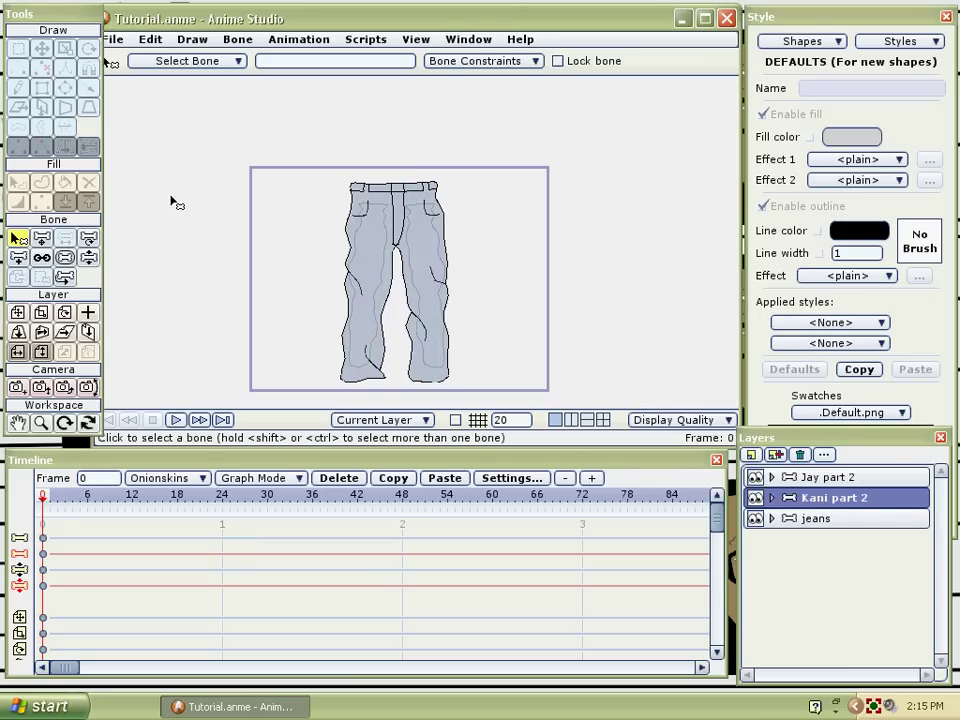
{"action": "left_click", "coordinate": [19, 423]}
{"action": "left_click_drag", "start_coordinate": [150, 379], "coordinate": [199, 374]}
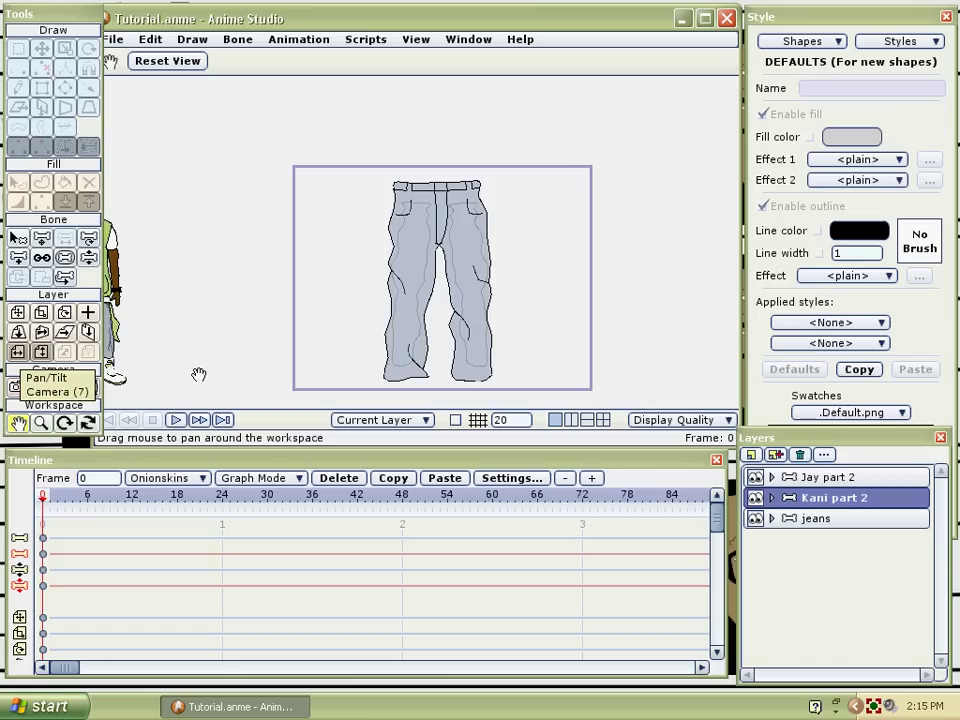
{"action": "left_click_drag", "start_coordinate": [197, 377], "coordinate": [147, 366]}
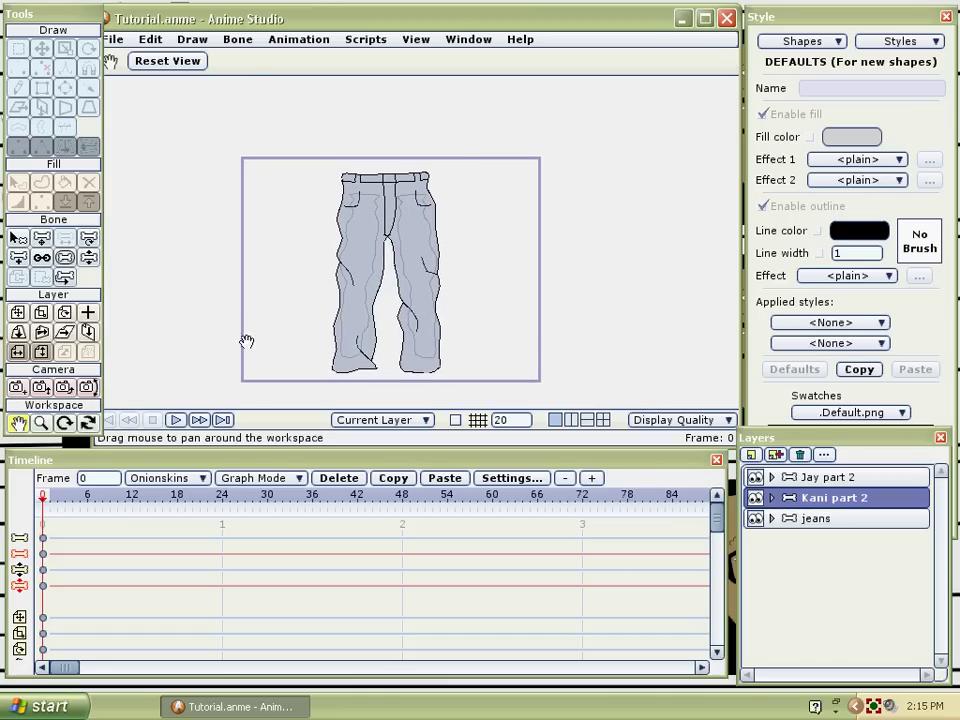